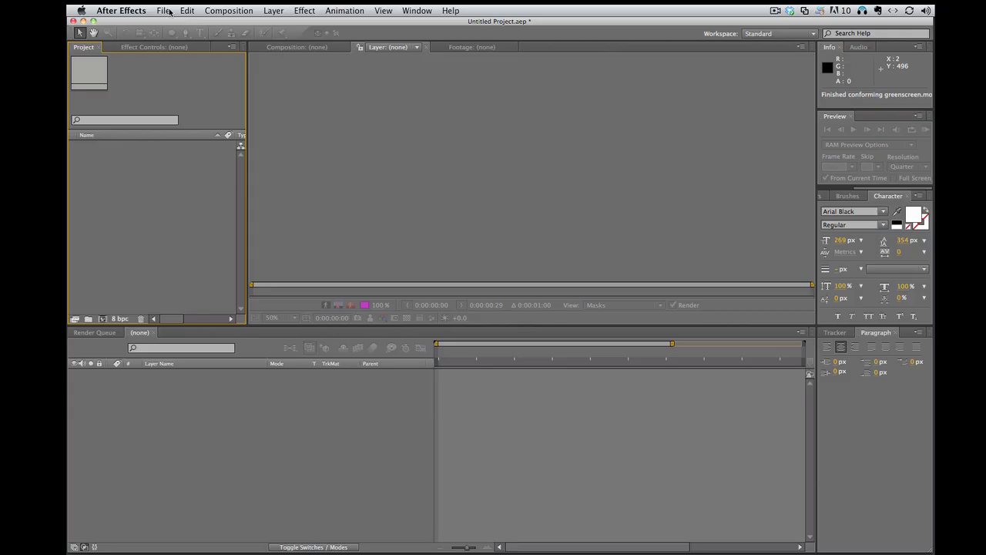
Step: Import the entire Footage folder, not individual files, into the project
left_click(151, 10)
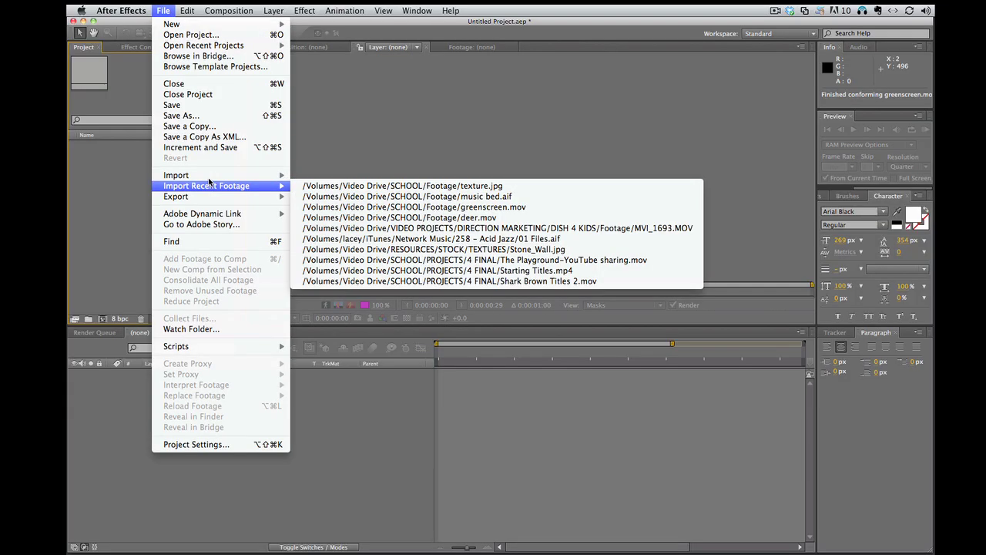
mouse_move(209, 178)
left_click(330, 179)
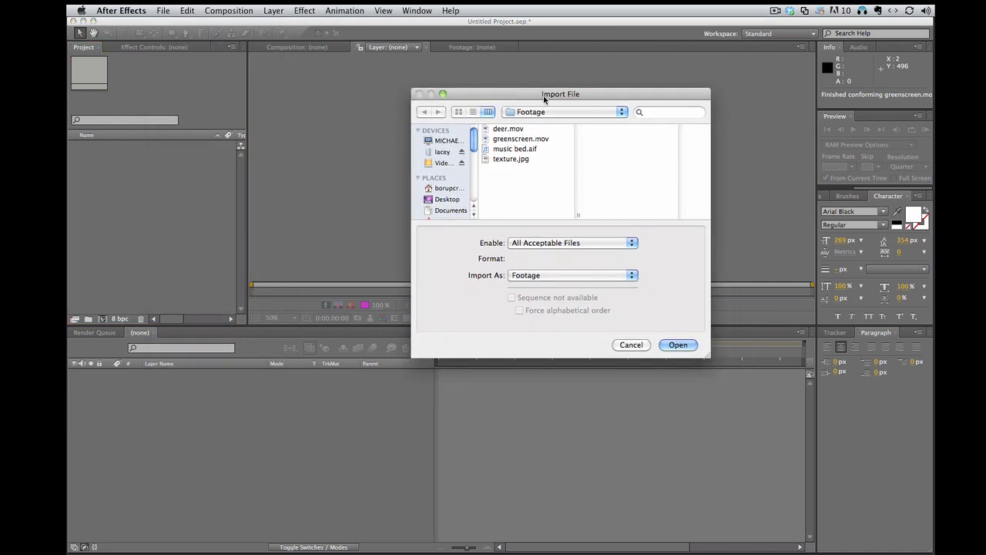
left_click(570, 113)
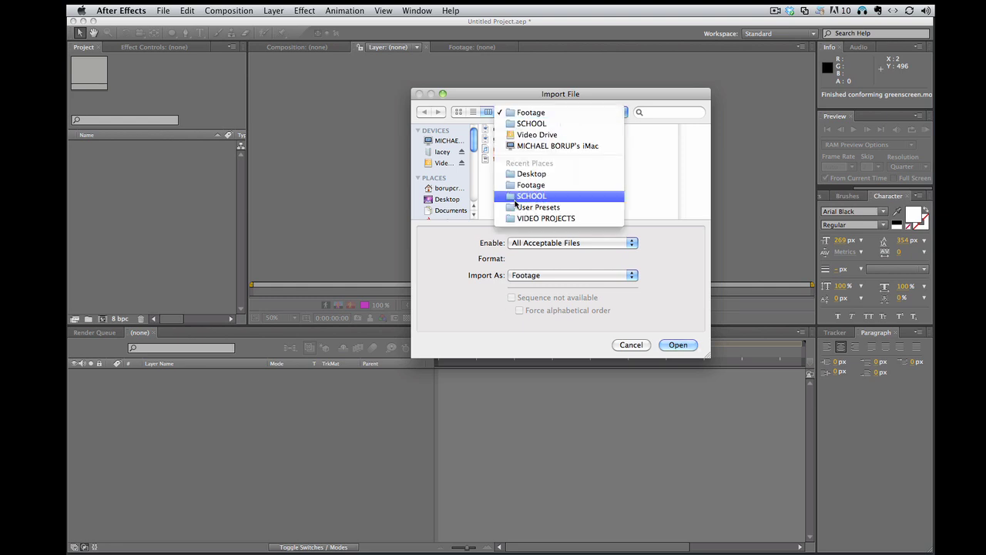
left_click(650, 169)
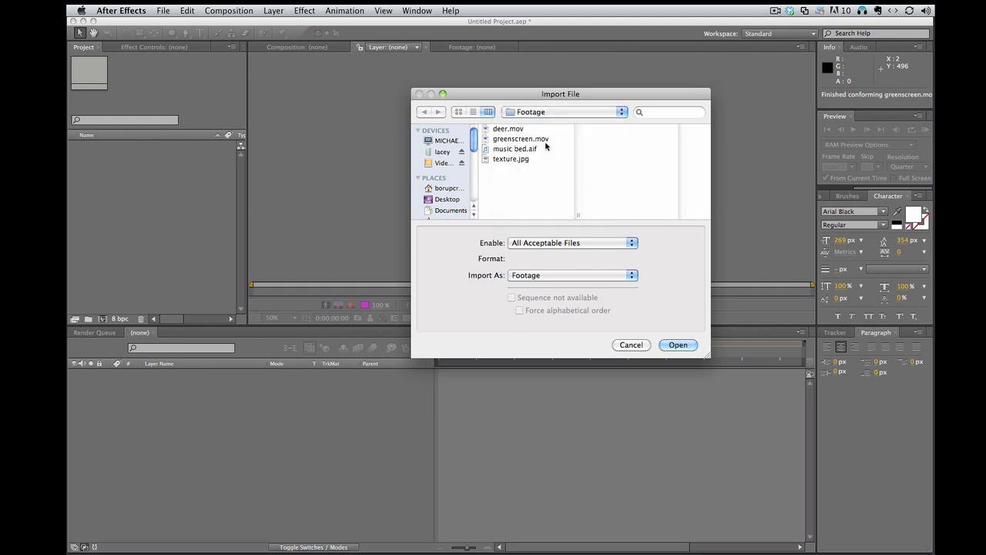
left_click(516, 129)
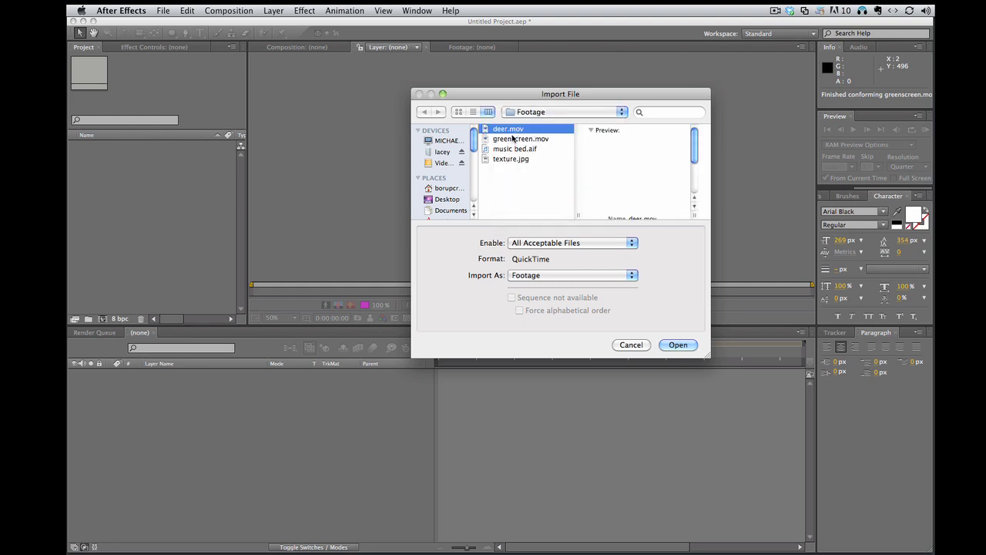
left_click_drag(552, 184, 522, 129)
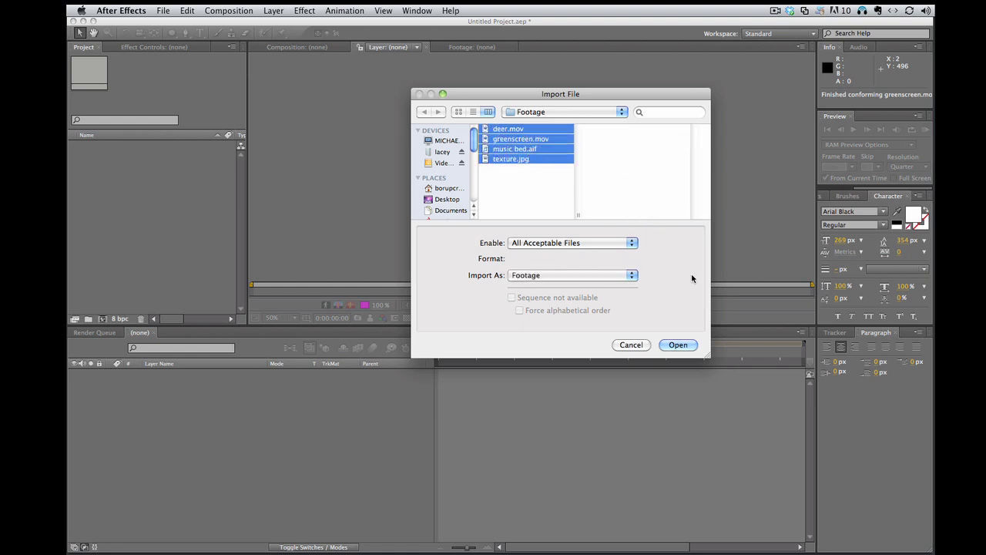
left_click(557, 184)
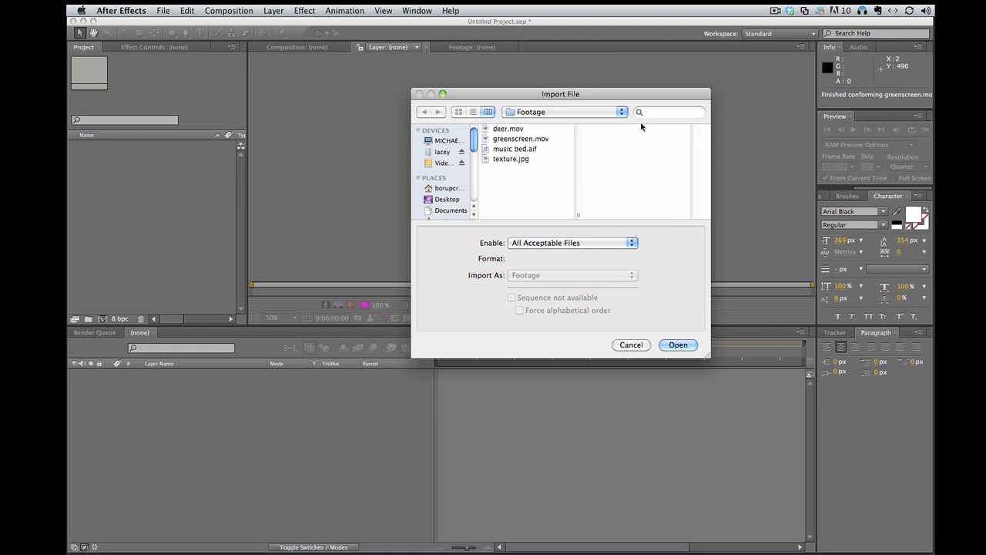
left_click(679, 345)
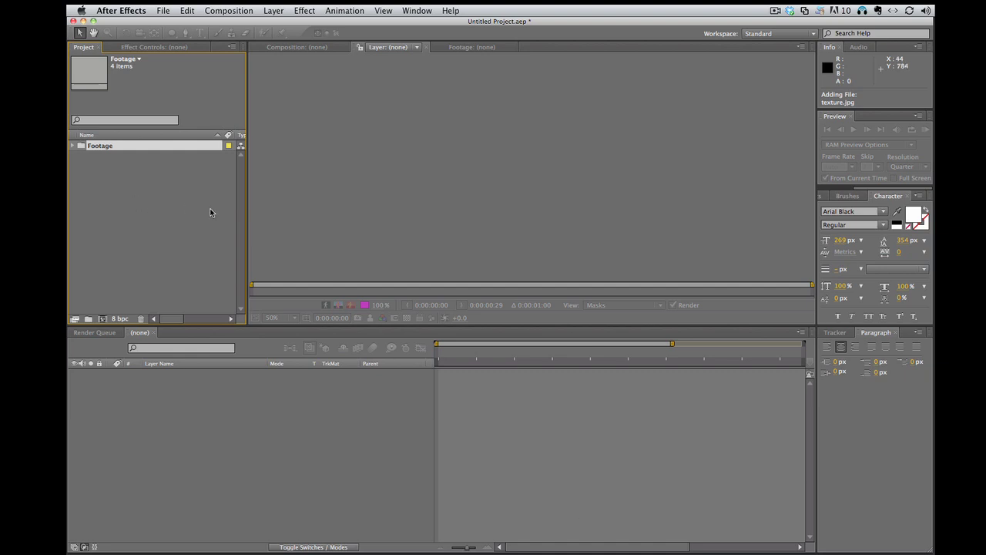
Step: Expand the Footage folder and select deer.mov to see its 1920 x 1080, 23.976 fps details
left_click(112, 175)
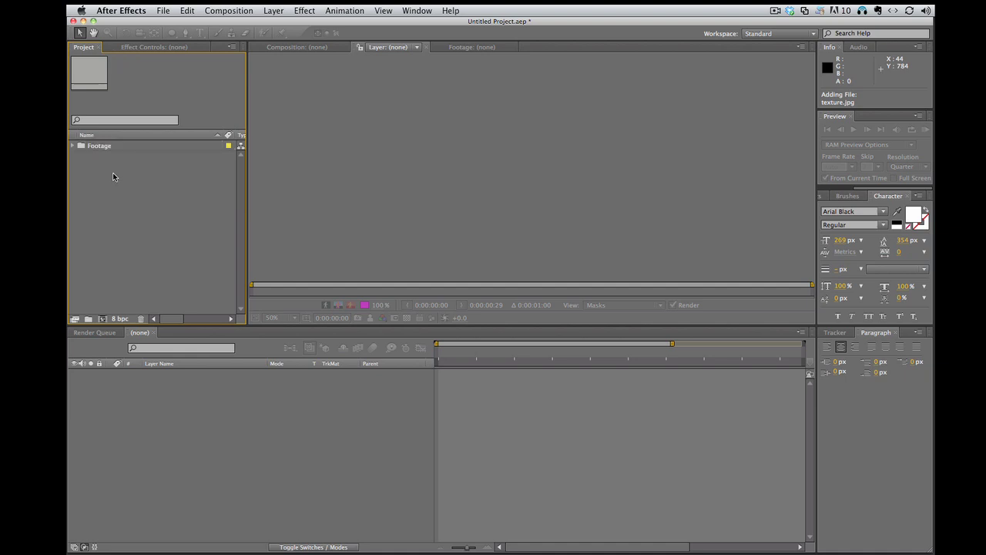
double_click(109, 189)
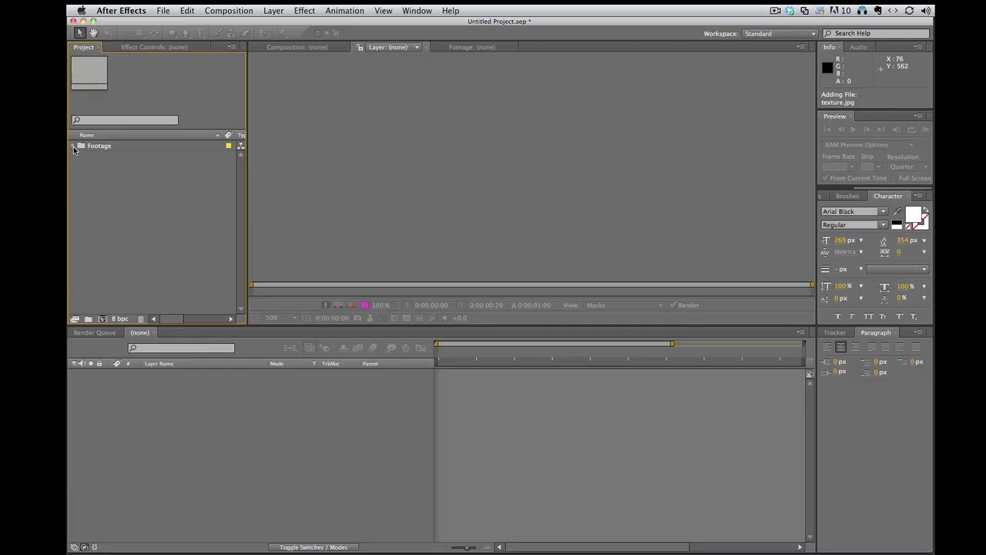
left_click(75, 145)
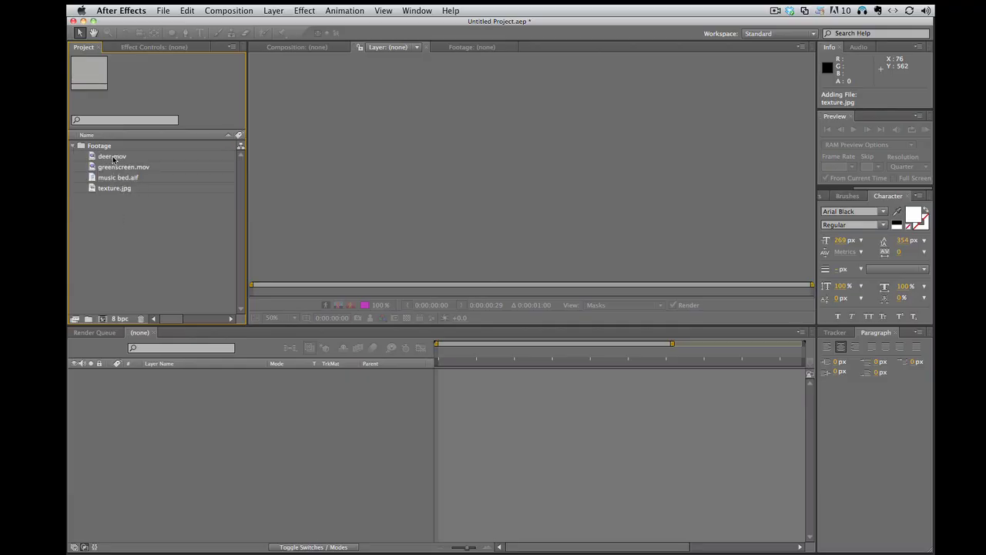
left_click(113, 157)
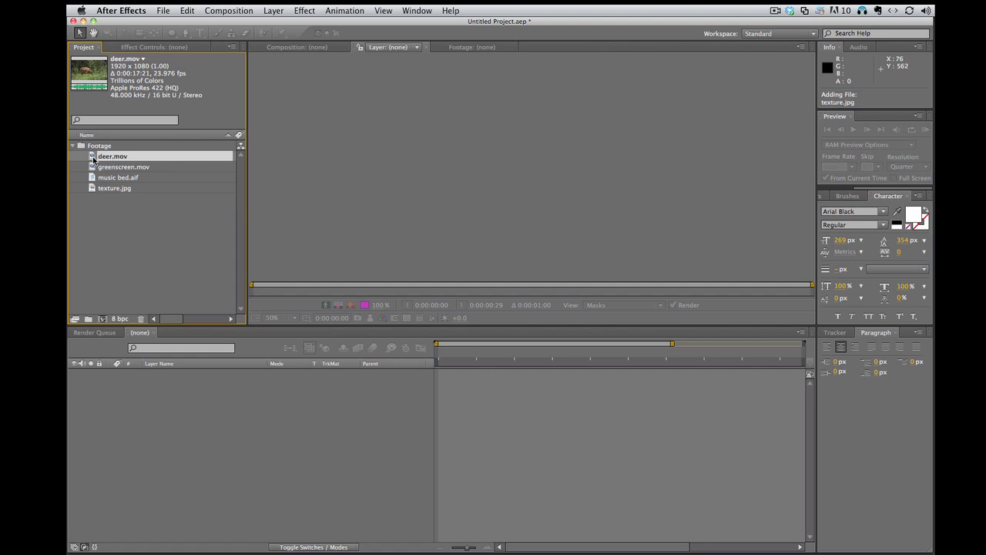
Step: Open deer.mov in the footage viewer and play the clip back
double_click(93, 160)
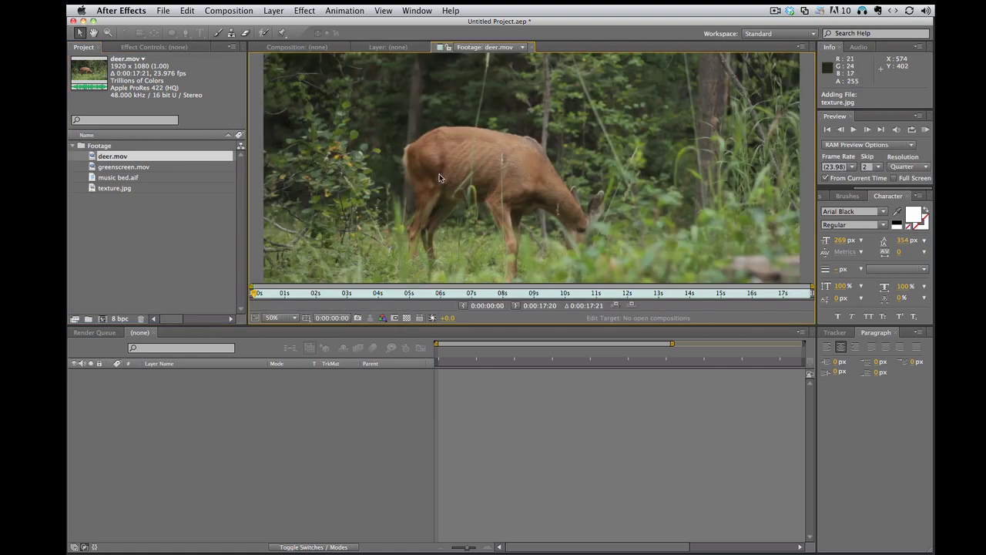
key("space")
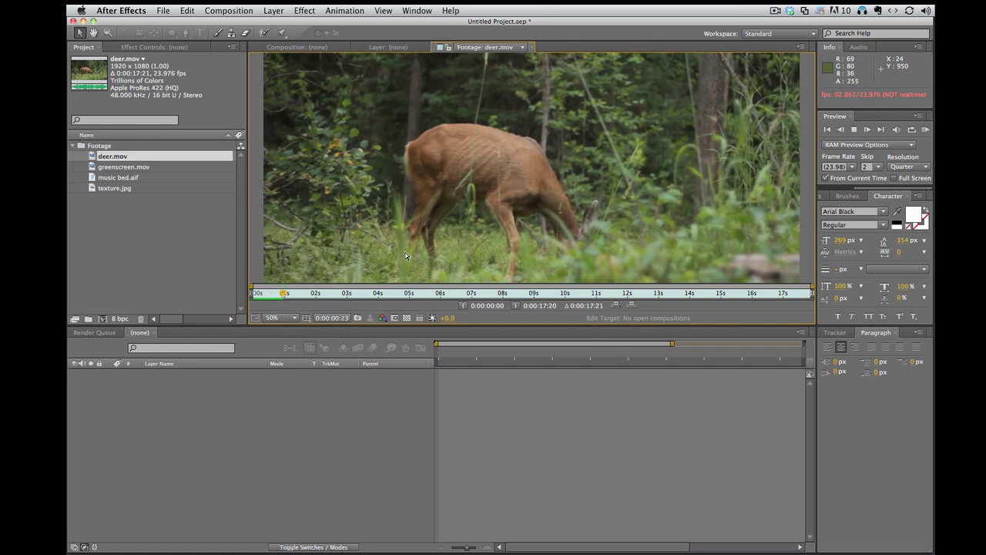
key("space")
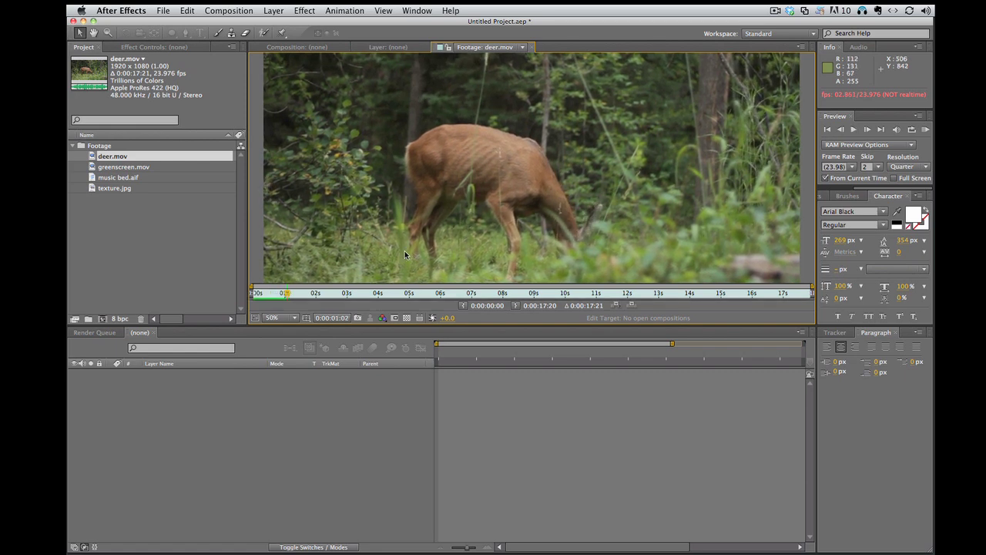
Step: Open texture.jpg in the footage viewer and pan around the 2000 x 1333 image
left_click(108, 190)
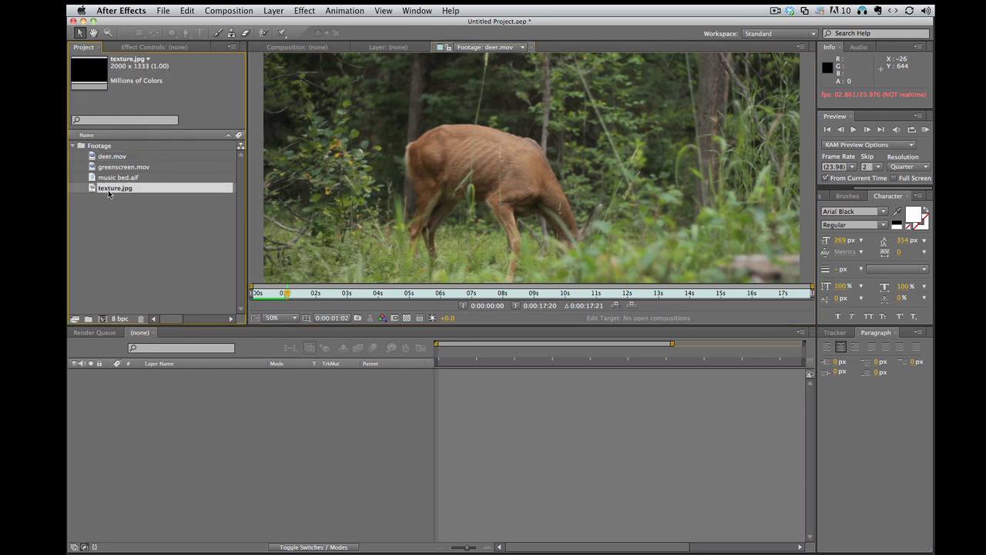
double_click(108, 190)
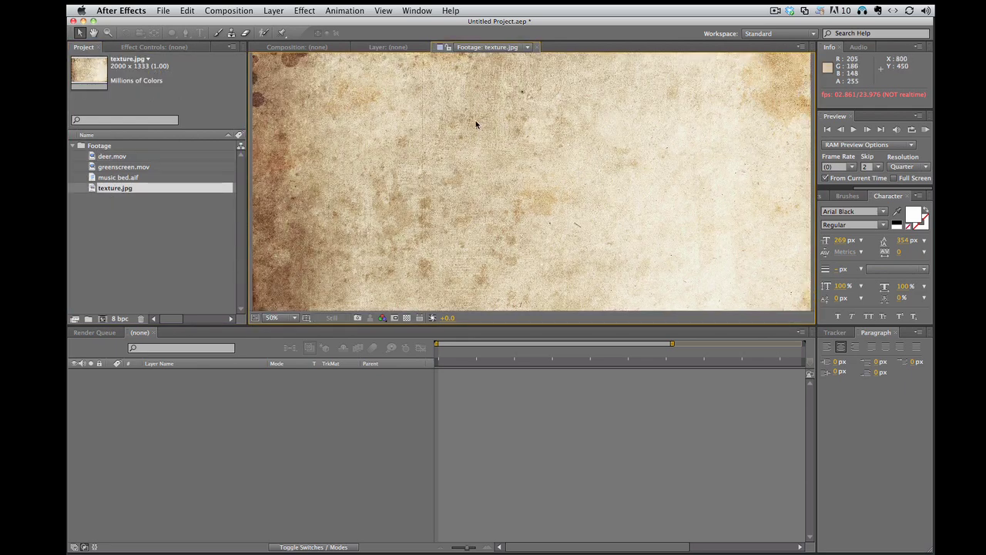
key("h")
left_click_drag(476, 125, 344, 184)
key("v")
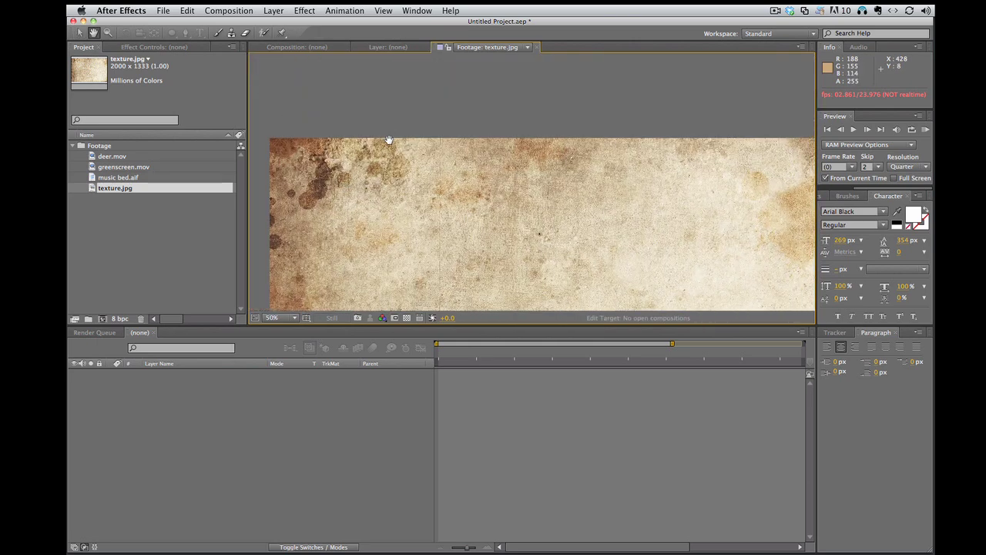
key("h")
left_click_drag(550, 185, 365, 107)
key("v")
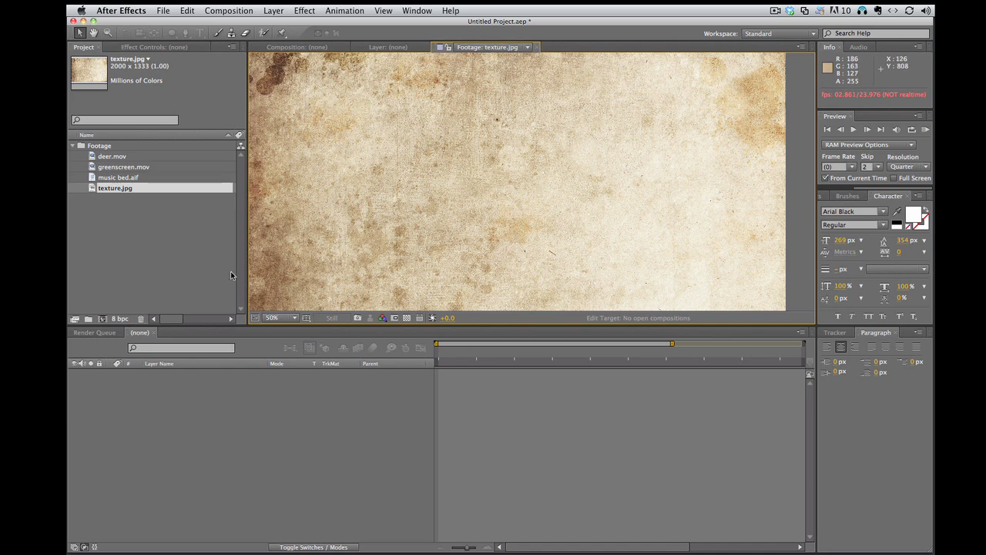
Step: Deselect texture.jpg and bring up the empty Composition: (none) viewer
left_click(149, 233)
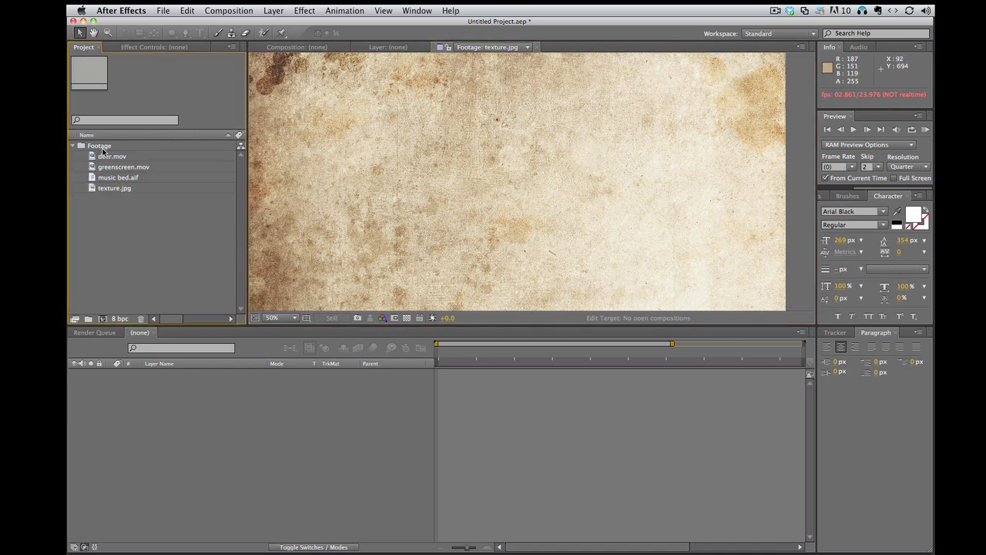
left_click(288, 48)
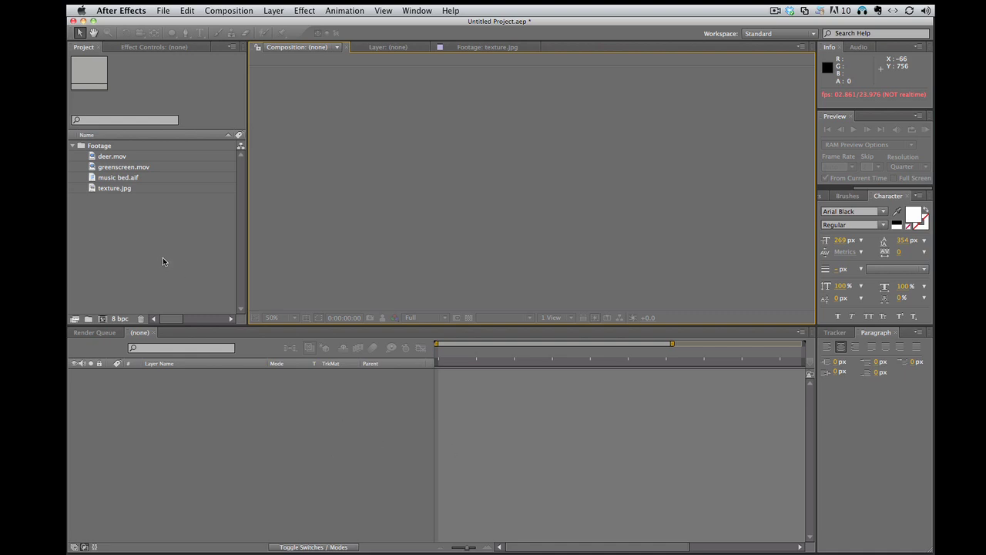
left_click(220, 11)
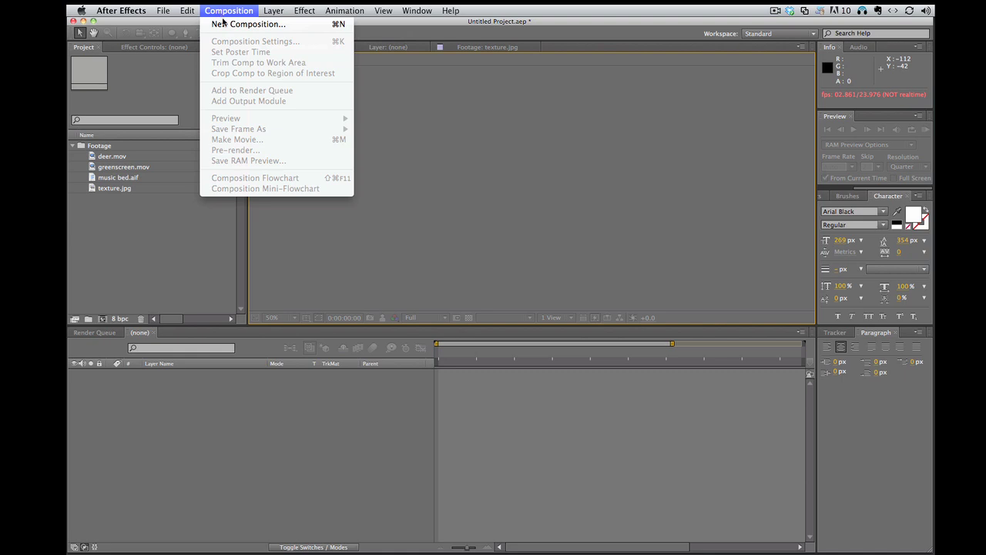
left_click(224, 24)
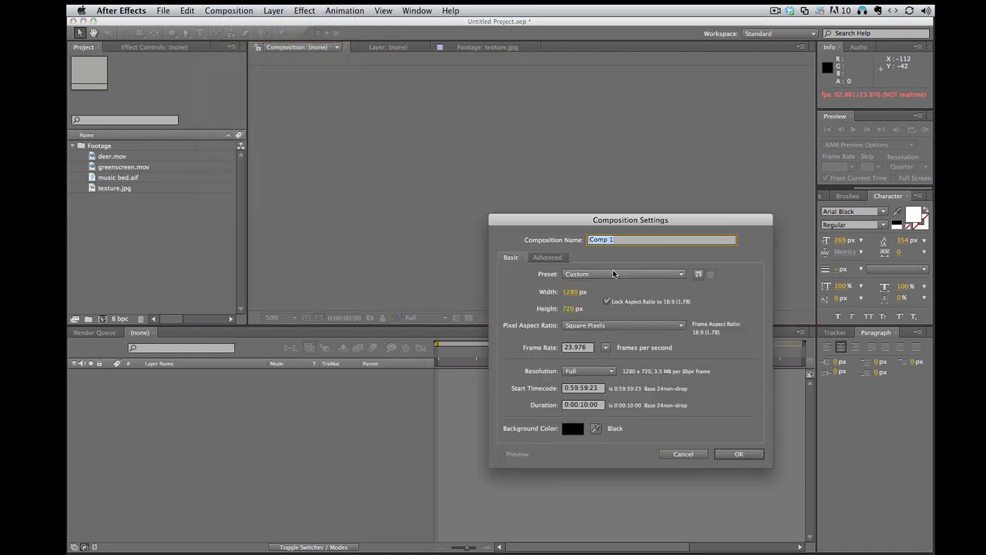
left_click(683, 454)
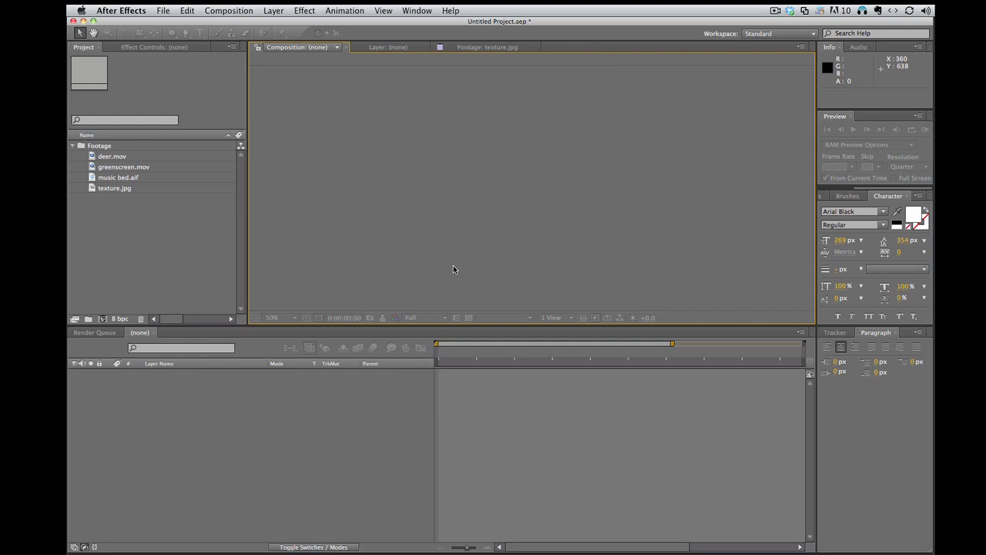
key("super+n")
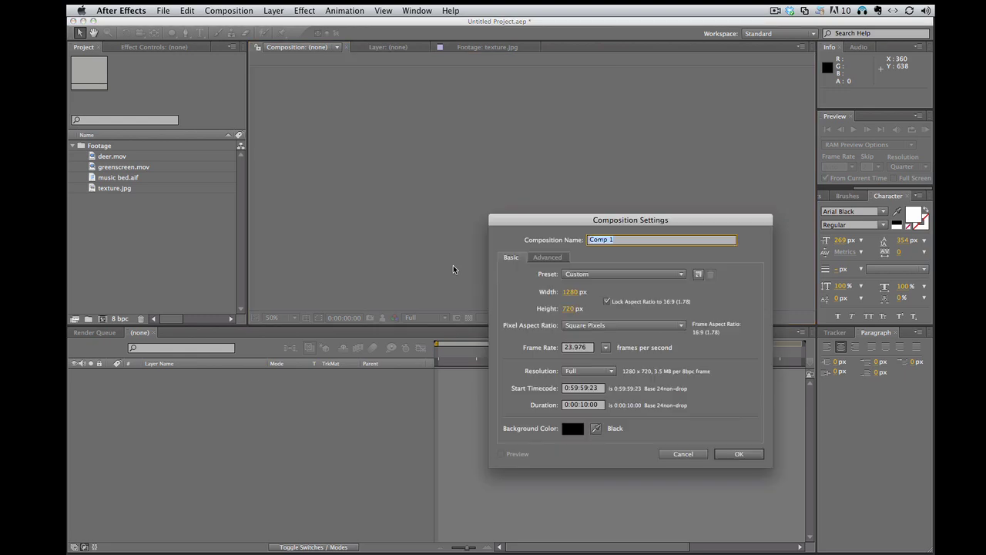
left_click(703, 454)
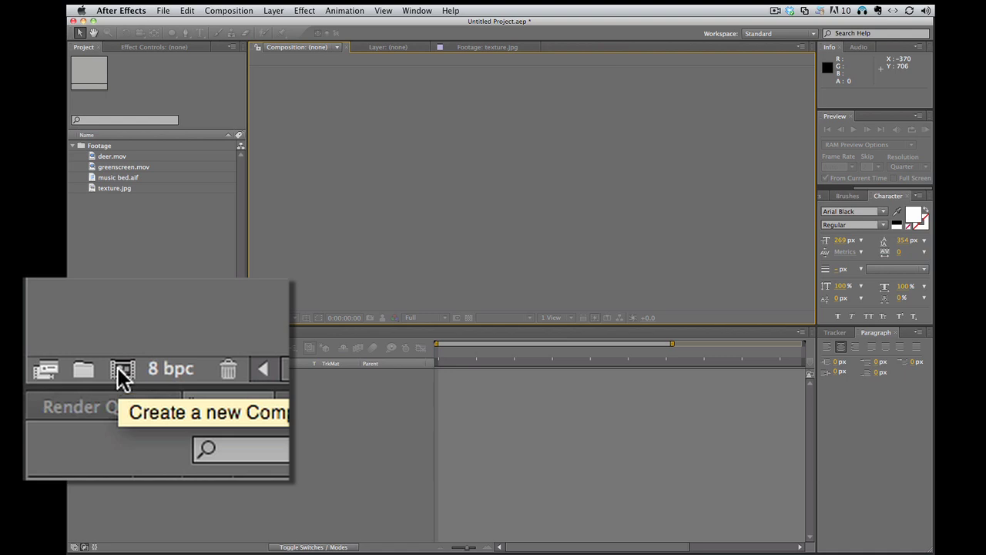
left_click(102, 318)
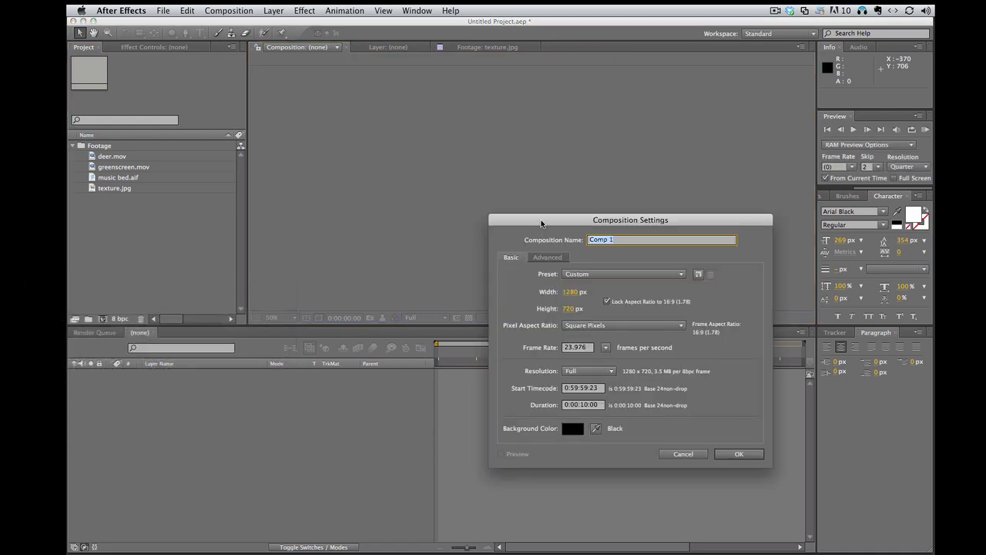
left_click_drag(542, 223, 395, 135)
left_click(536, 366)
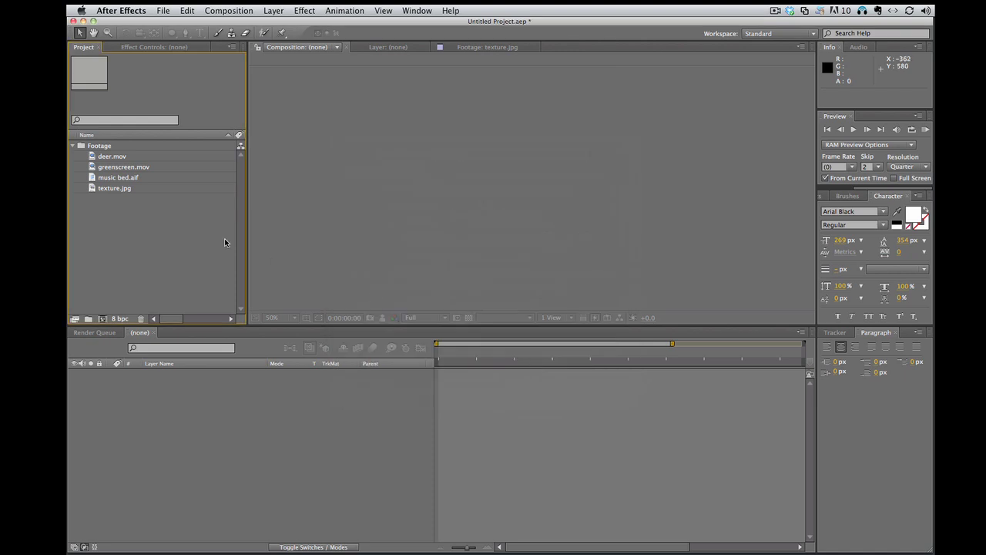
Step: Create a composition from deer.mov, zoom the view to 25%, then undo the composition
left_click(103, 158)
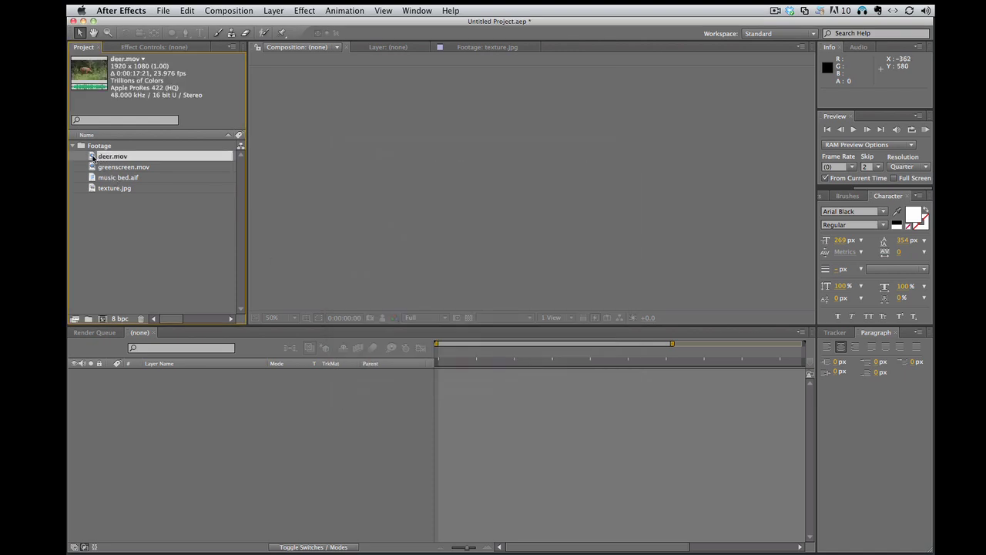
left_click_drag(91, 157, 102, 318)
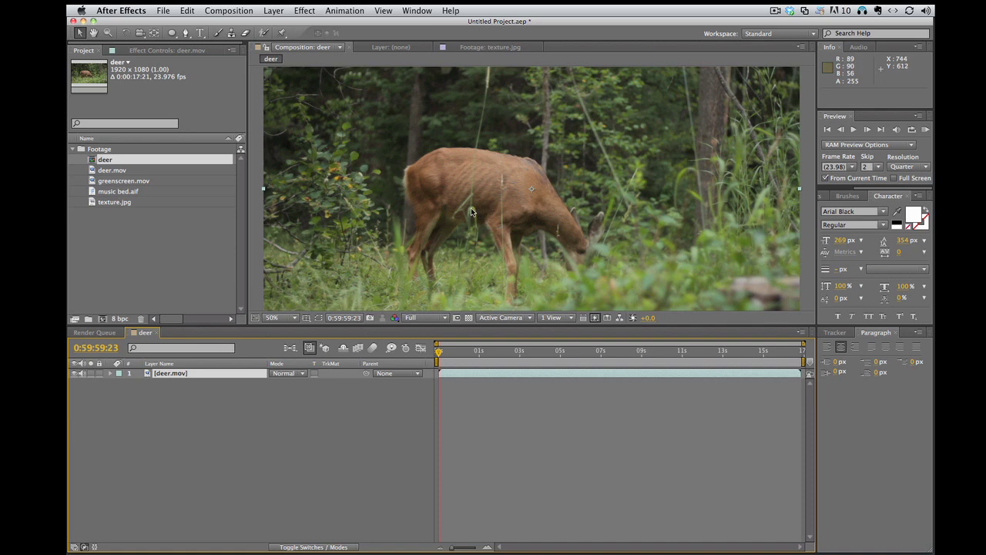
key("comma")
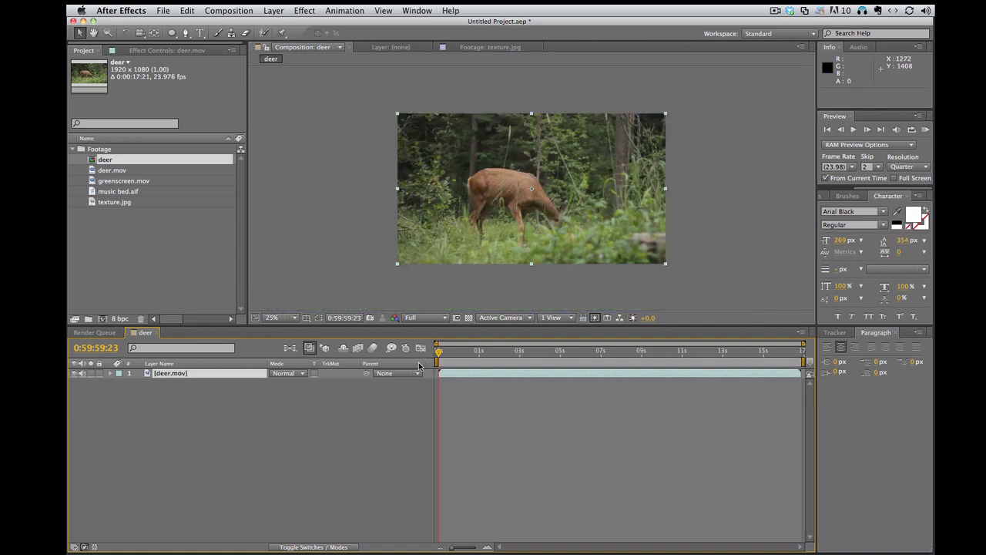
key("ctrl+z")
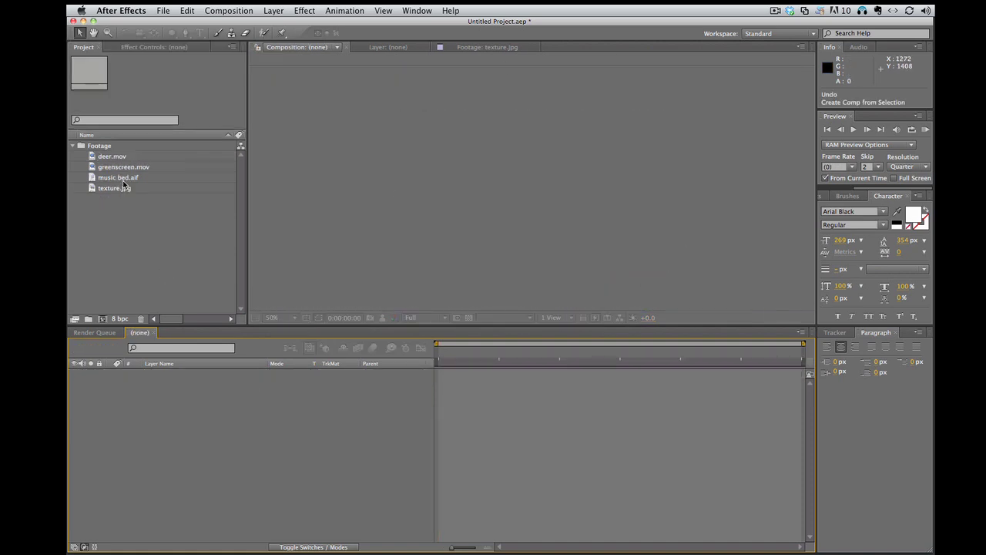
Step: Set up a new composition named Deer with Square Pixels and a 0:00:15:00 duration
left_click(102, 319)
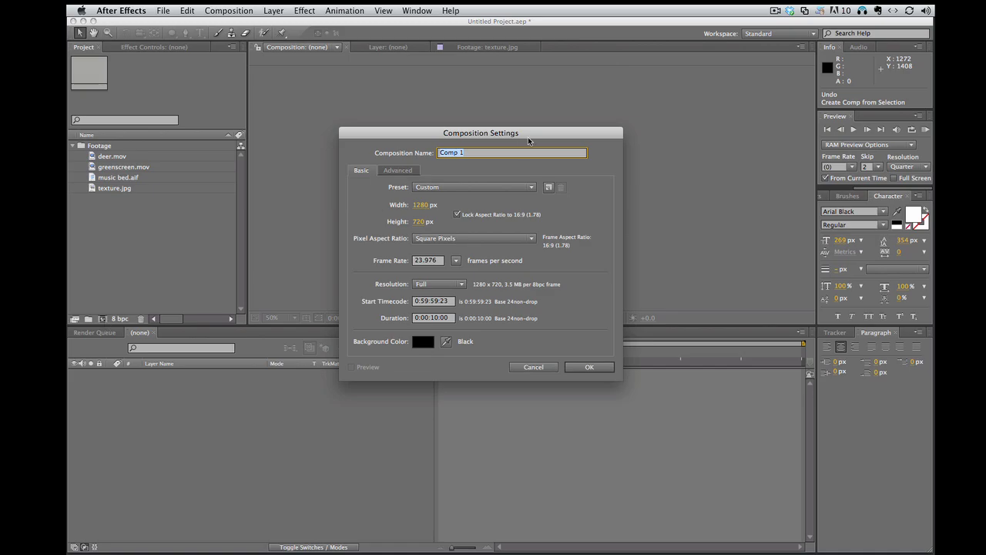
left_click_drag(539, 129, 520, 79)
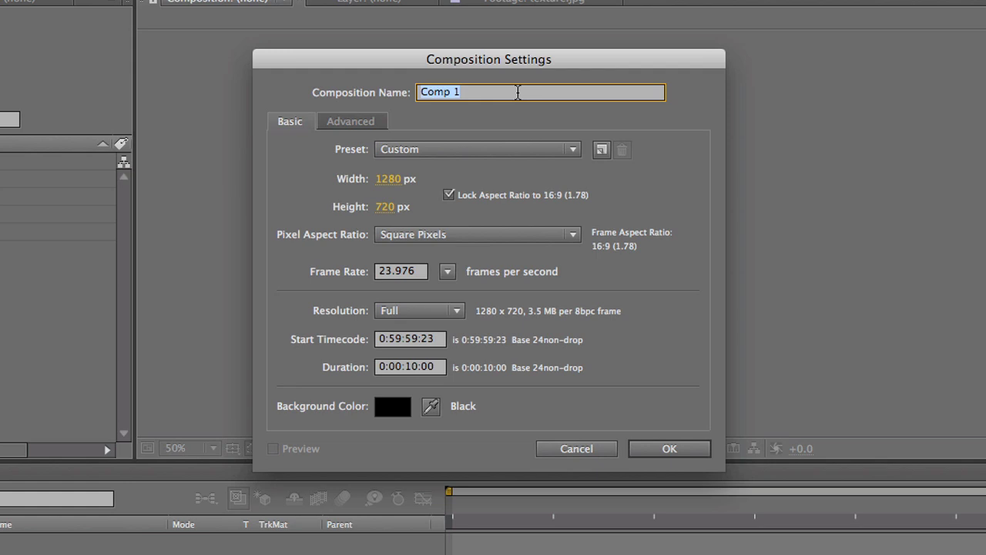
type("Deer")
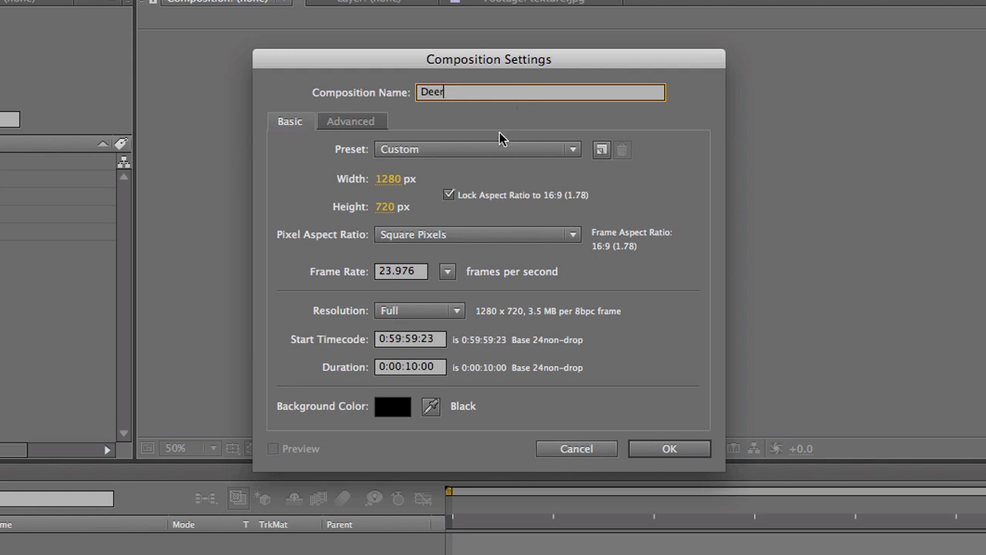
left_click(415, 179)
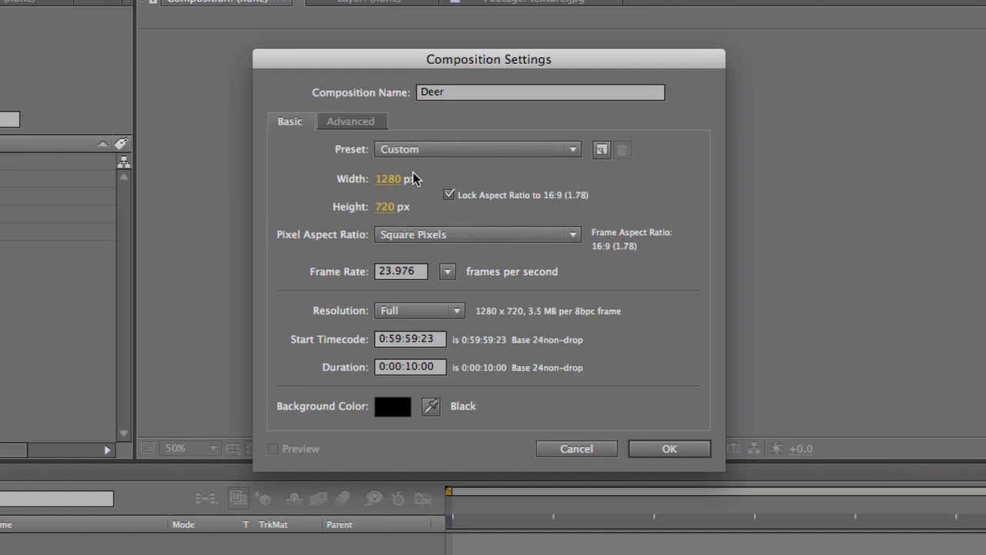
left_click(487, 235)
left_click(486, 253)
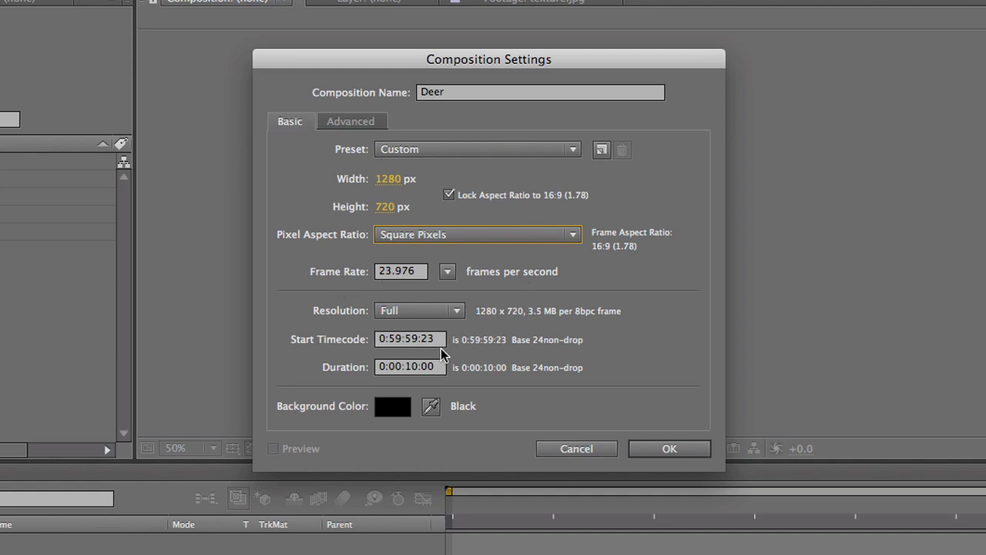
left_click(414, 370)
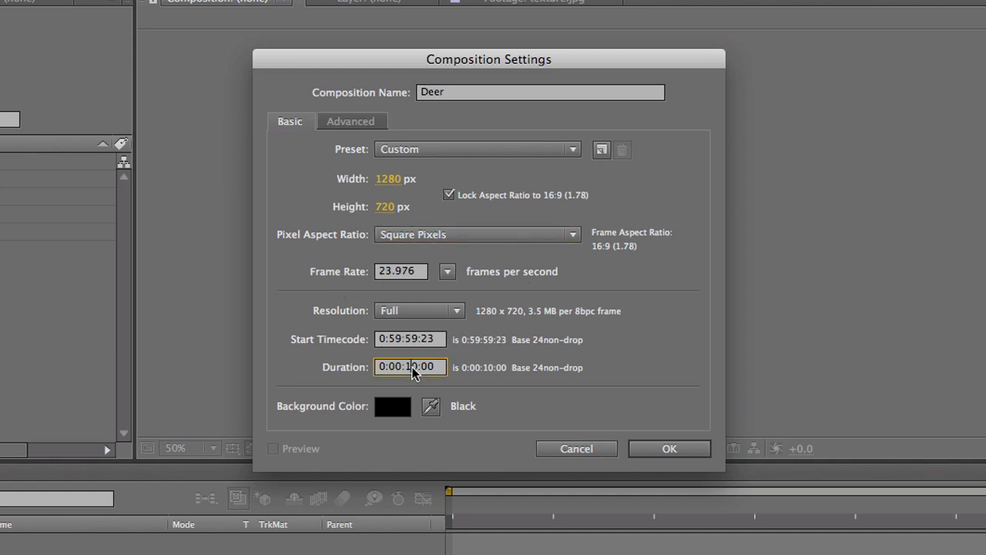
double_click(412, 368)
type("15")
Step: Confirm the Deer composition and drag deer.mov into its viewer as a layer
left_click(670, 450)
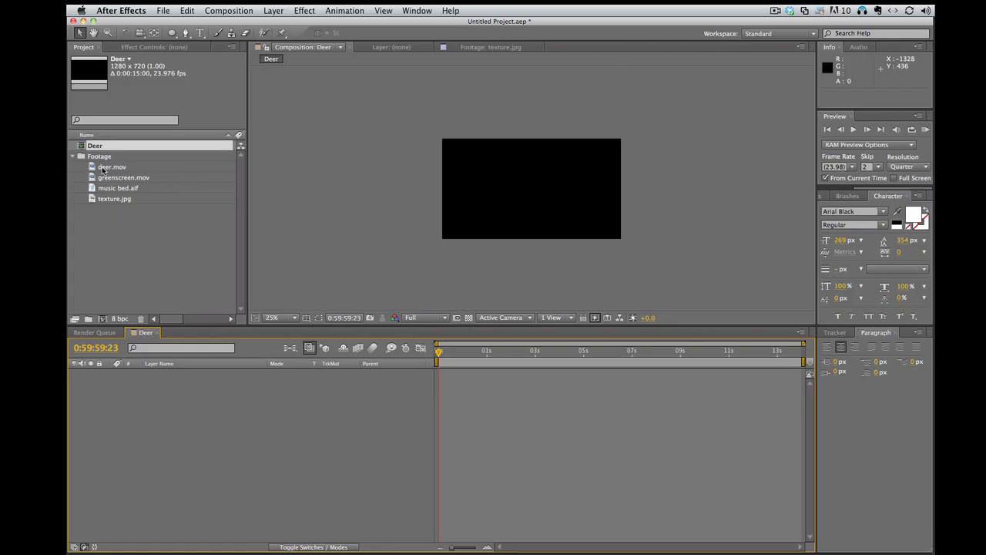
left_click(110, 170)
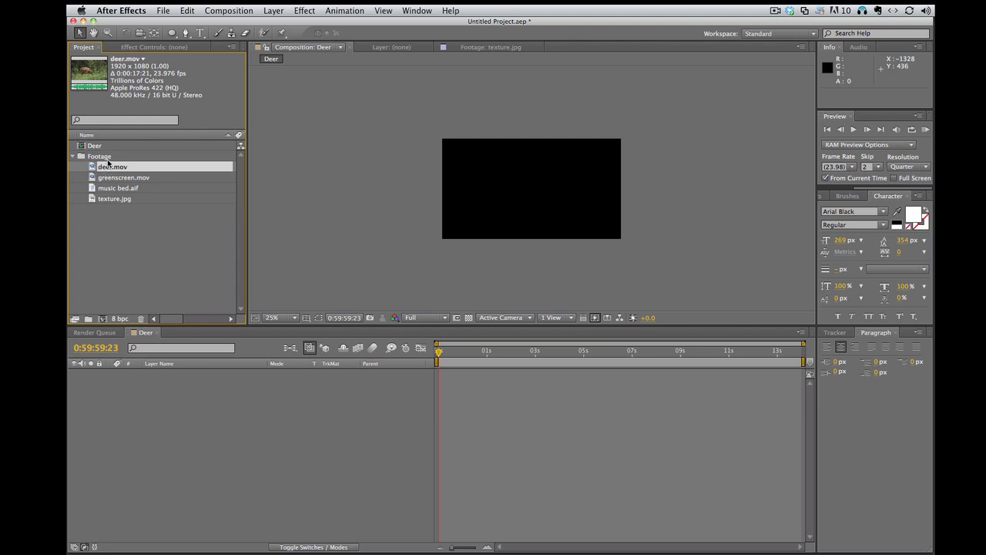
left_click_drag(93, 169, 532, 187)
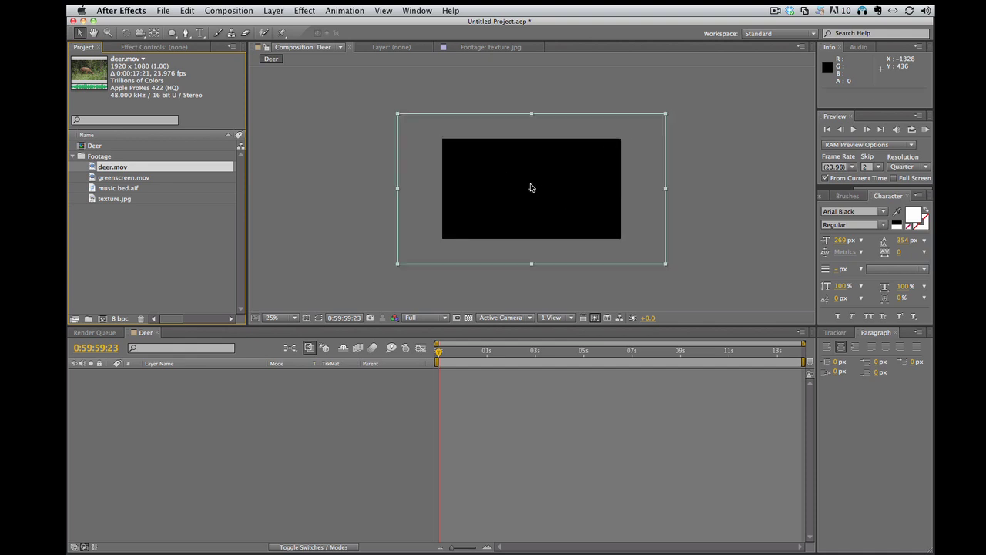
left_click_drag(531, 187, 531, 185)
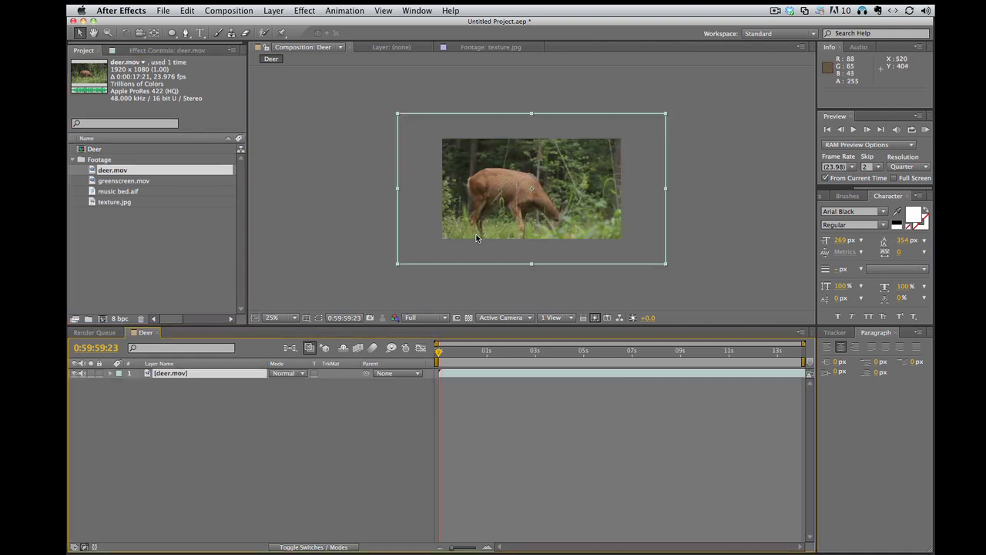
left_click(606, 106)
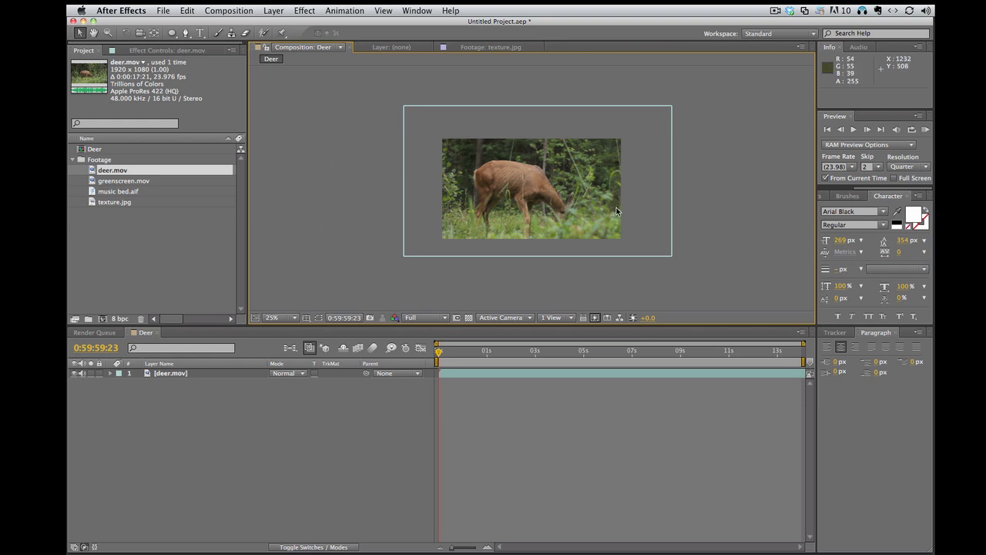
Step: Change the Deer composition's duration from 15 to 10 seconds in Composition Settings
right_click(641, 203)
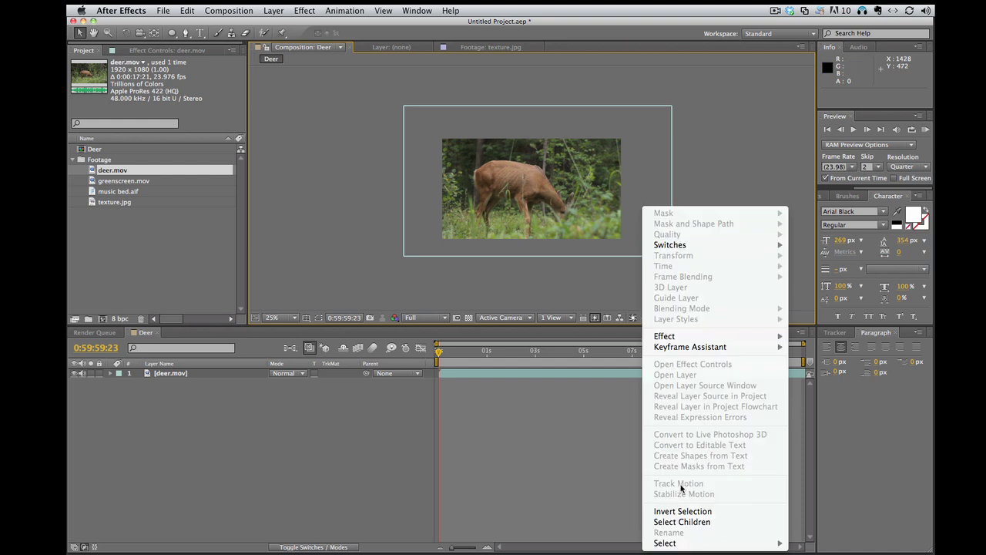
left_click(688, 149)
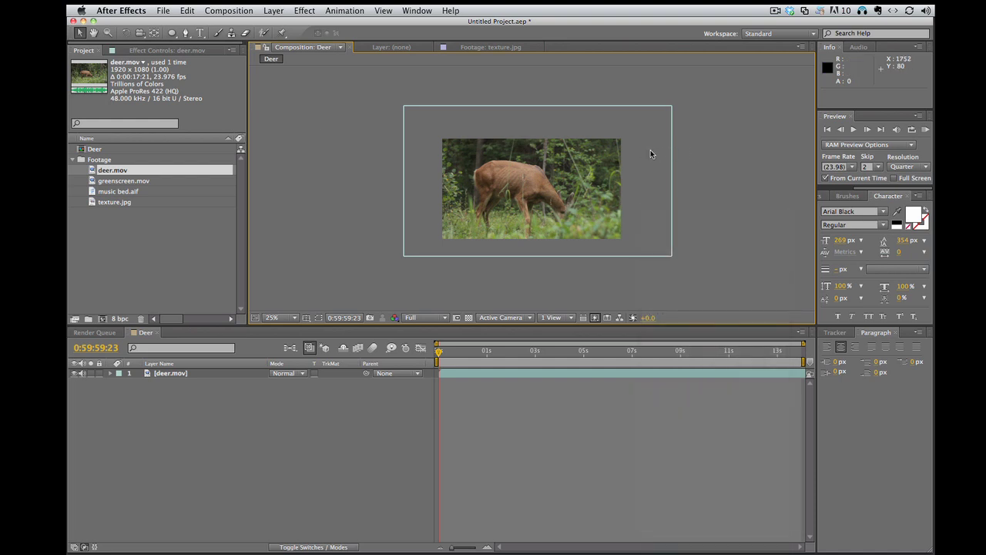
right_click(301, 126)
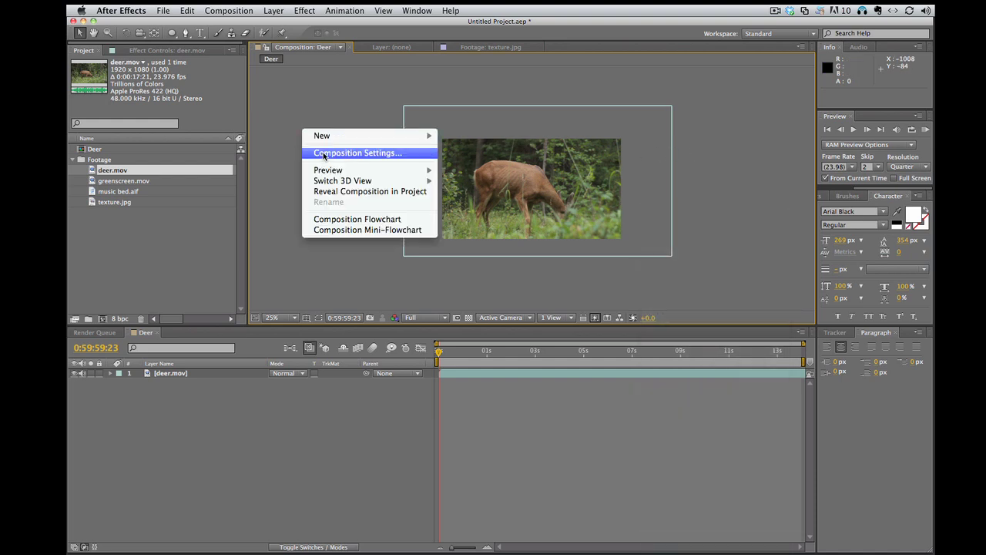
left_click(325, 157)
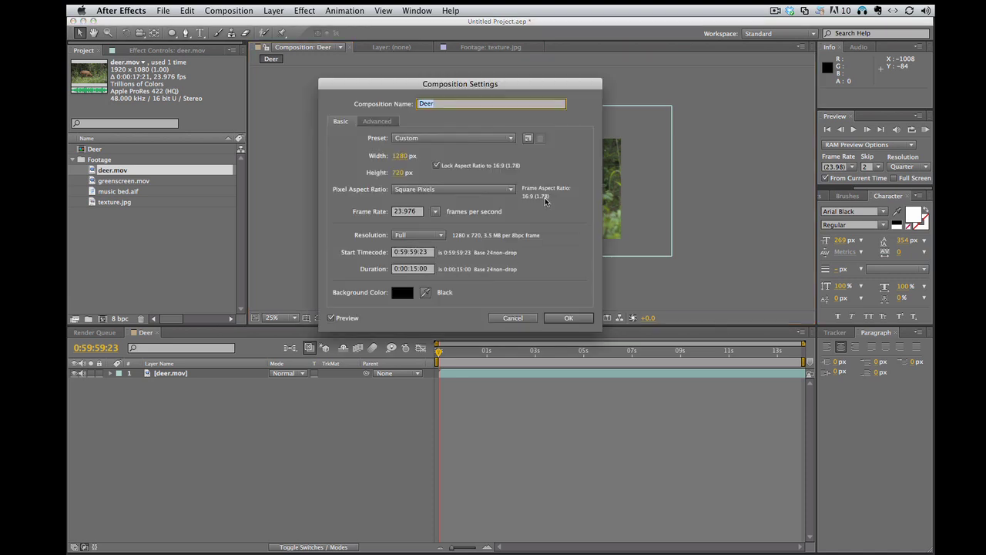
left_click(413, 270)
double_click(413, 269)
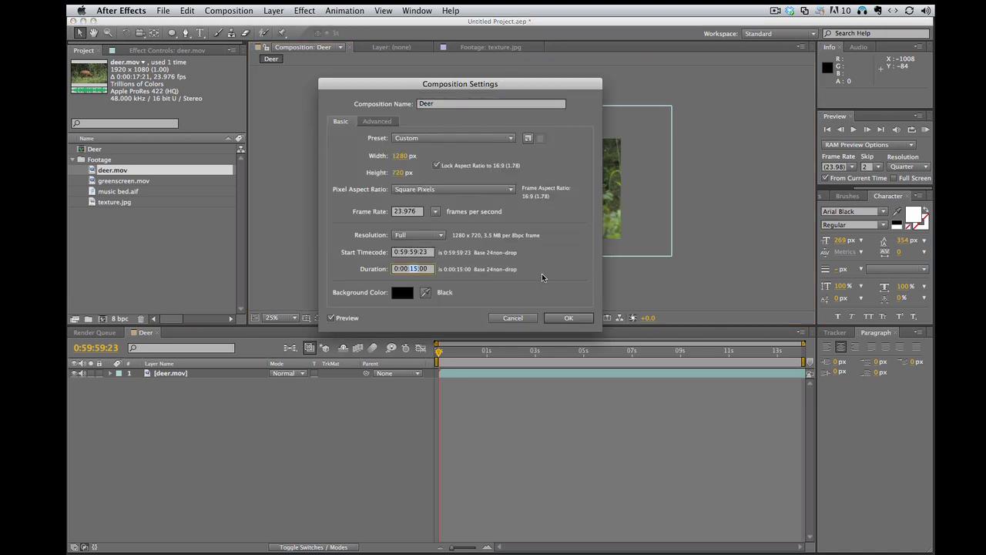
type("10")
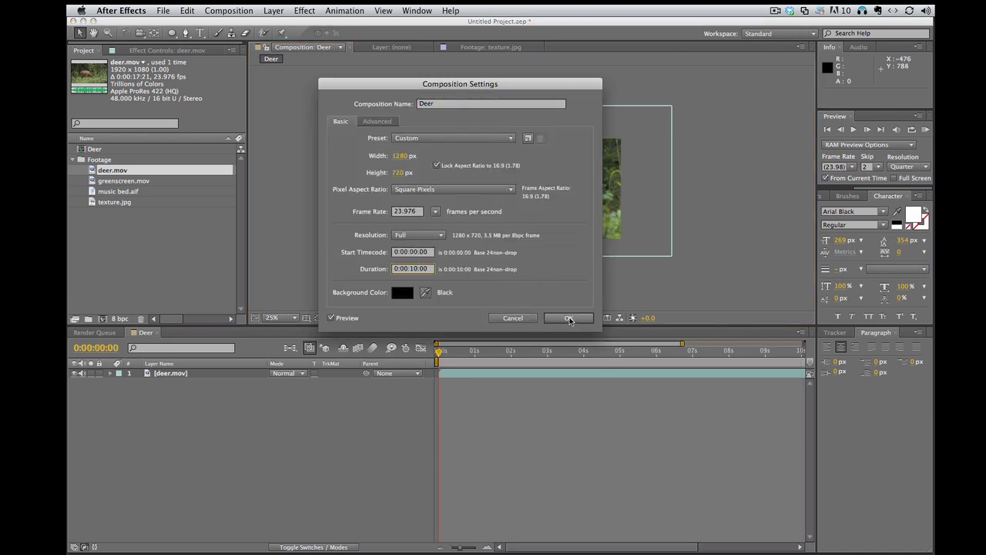
left_click(569, 318)
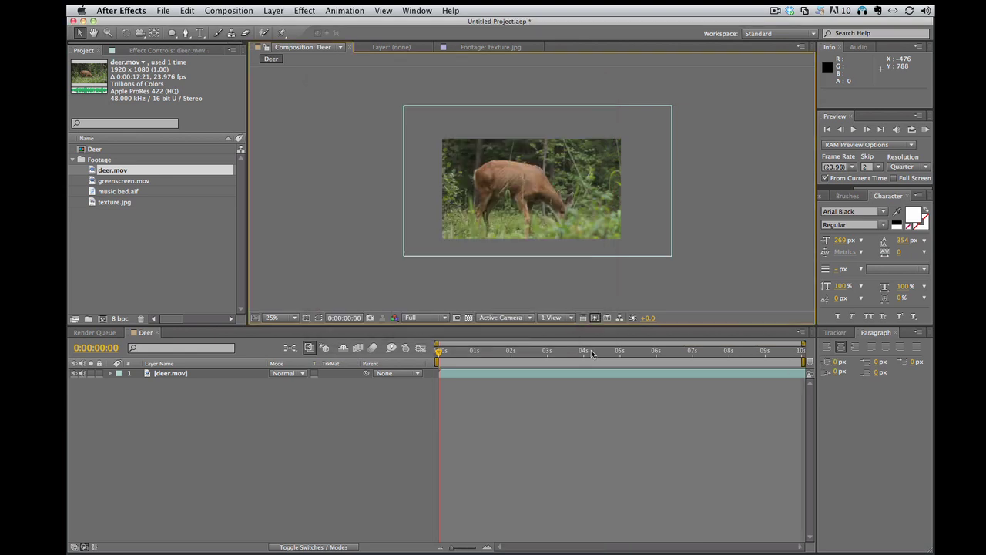
Step: Browse the Composition menu, then reopen Composition Settings with Cmd+K and close without changes
left_click(230, 12)
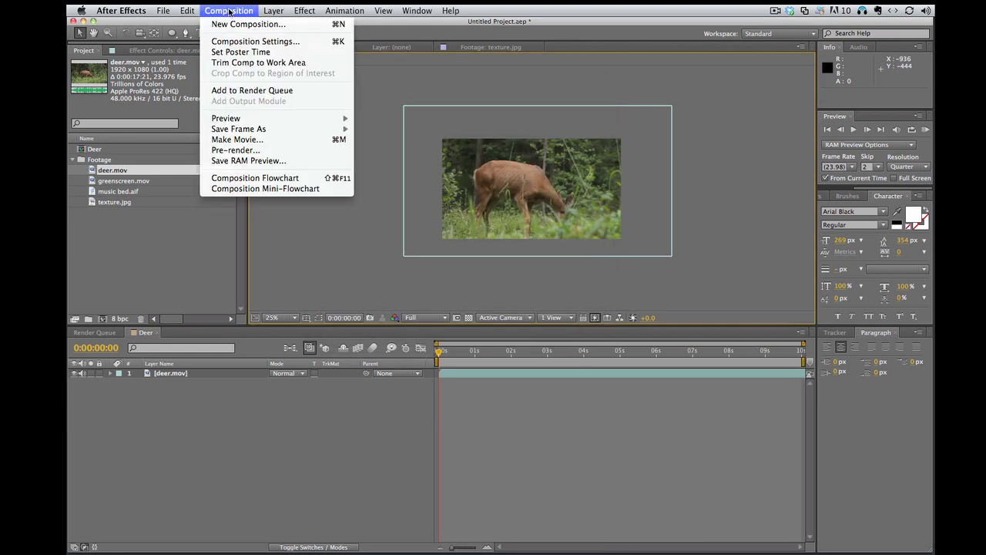
mouse_move(187, 11)
mouse_move(229, 11)
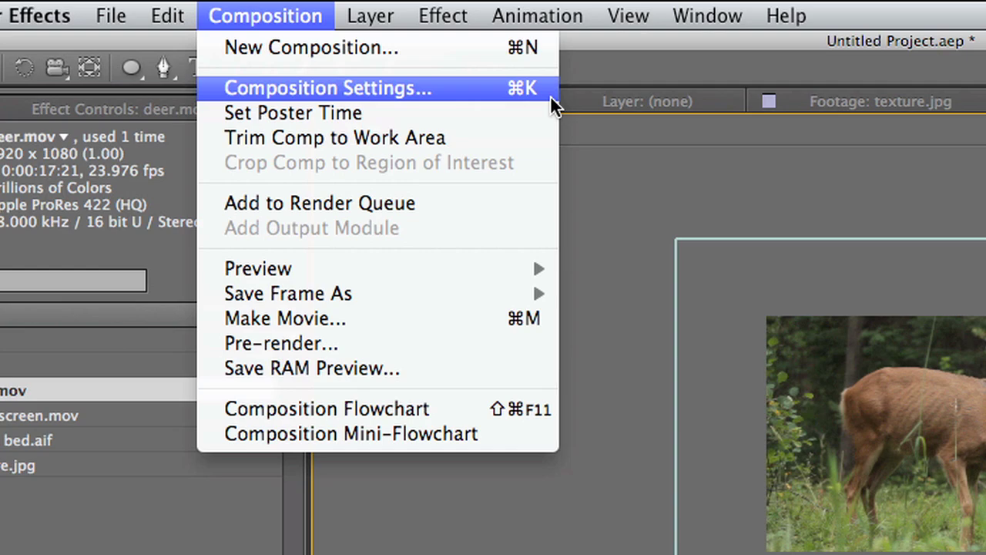
left_click(620, 213)
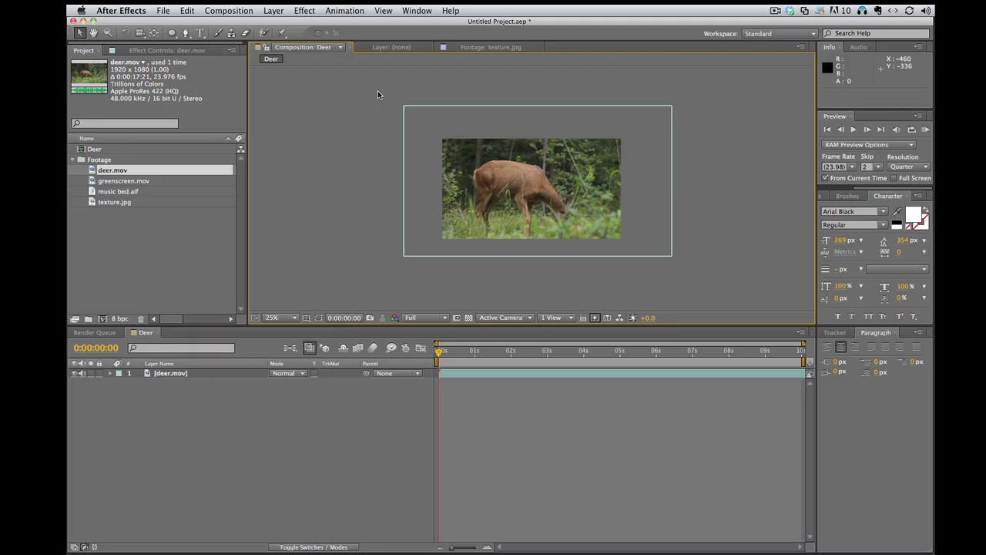
key("super+k")
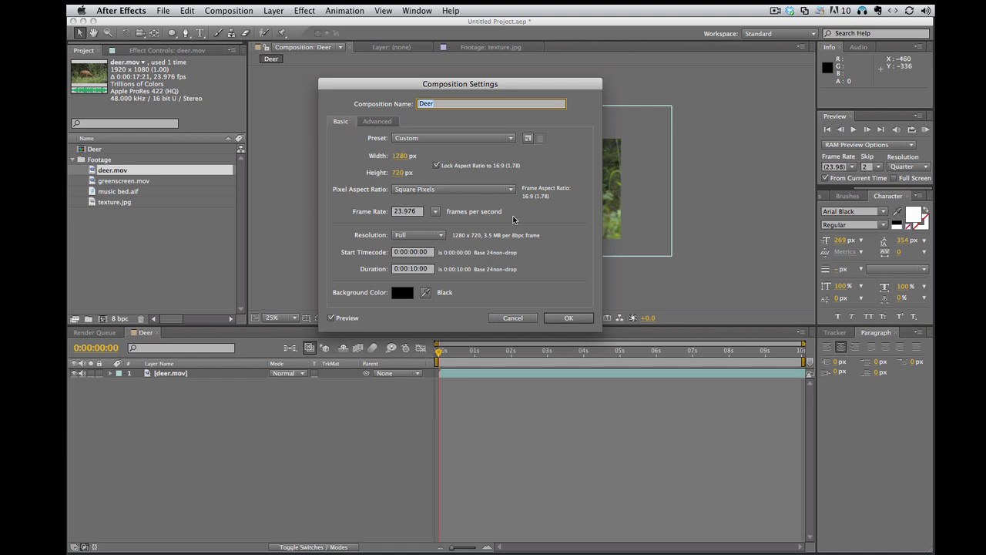
left_click(513, 317)
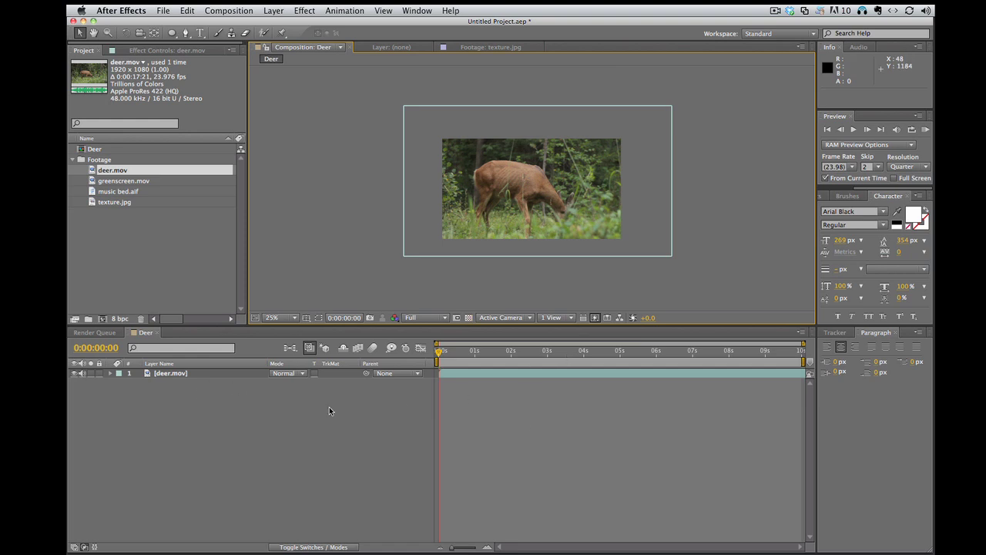
Step: Twirl open the deer.mov layer's Transform group and scrub Position X to move it sideways
left_click(197, 374)
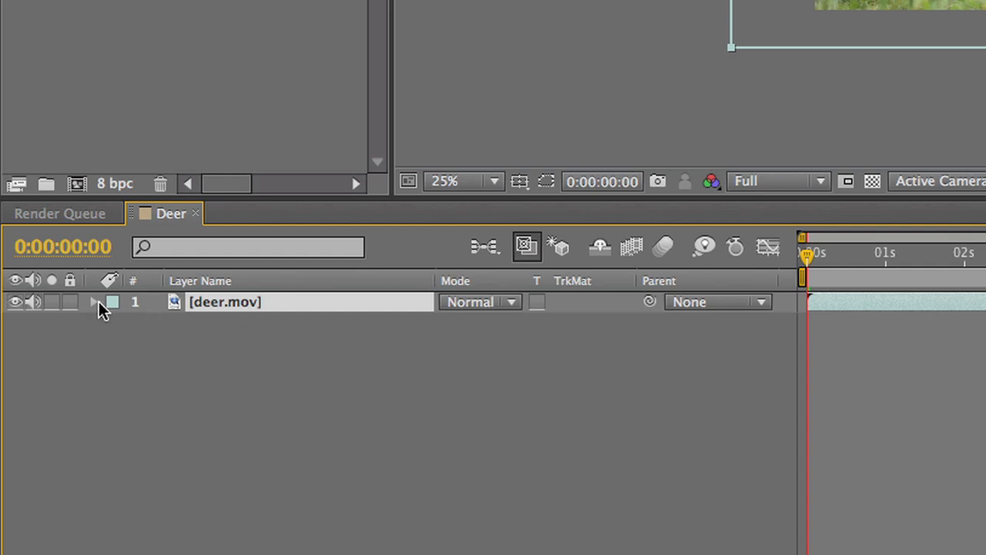
left_click(95, 302)
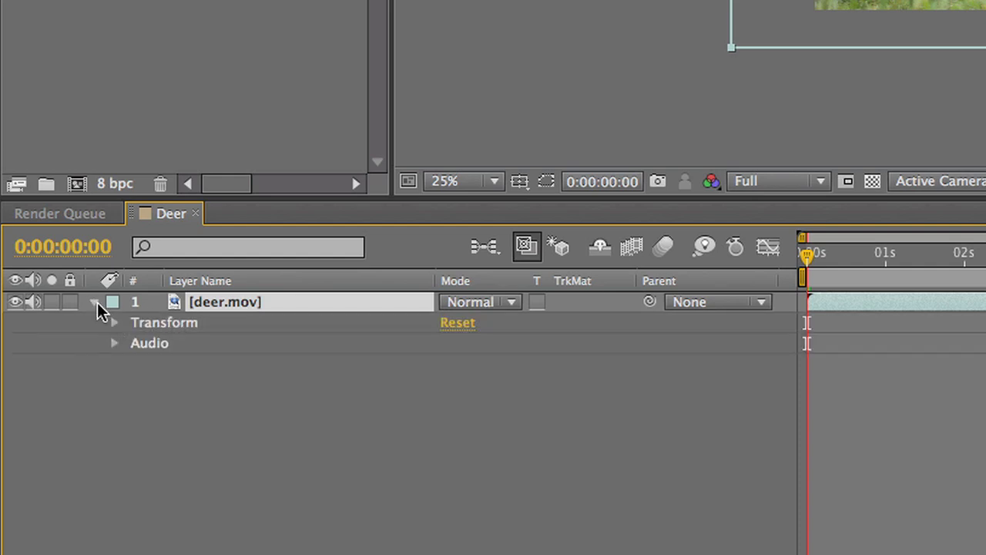
left_click(95, 302)
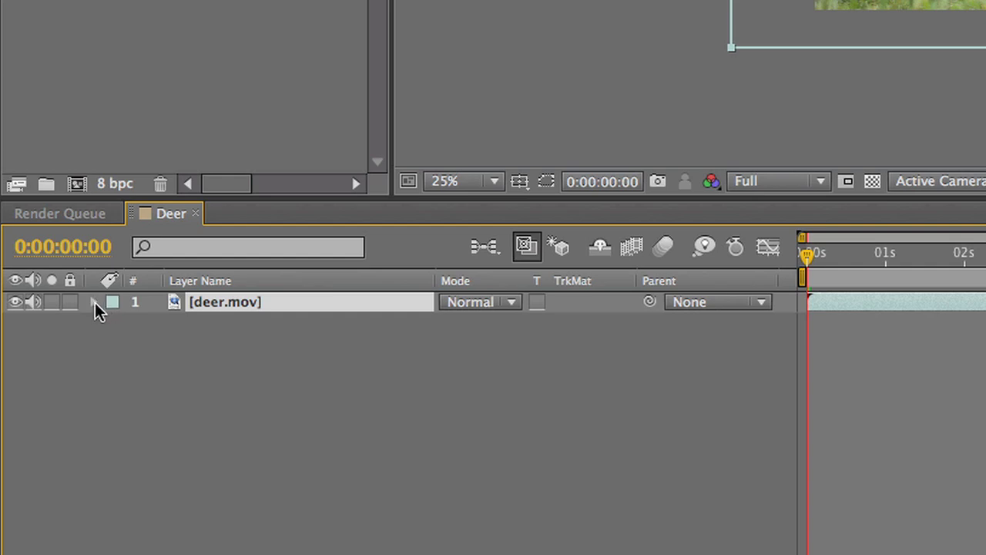
left_click(94, 303)
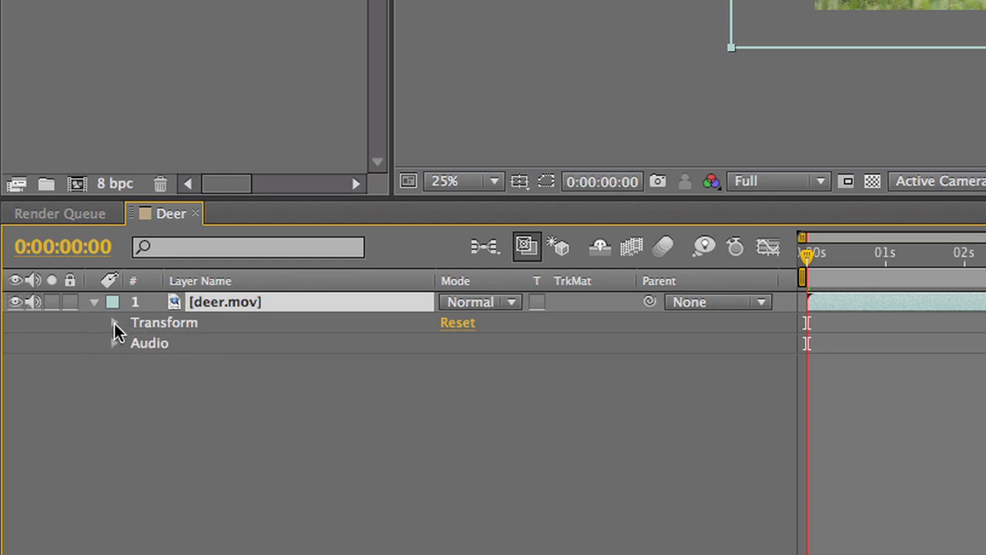
left_click(114, 325)
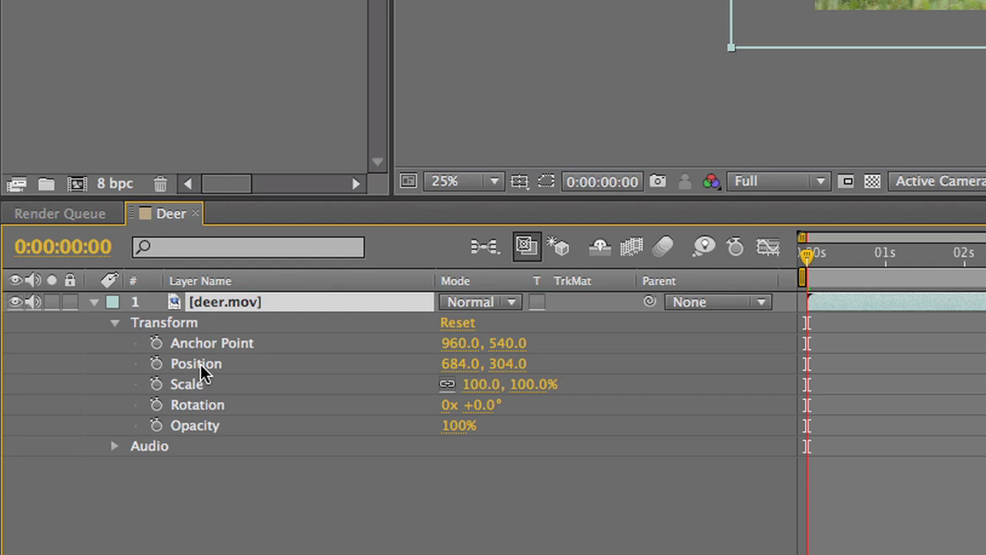
left_click_drag(467, 365, 554, 378)
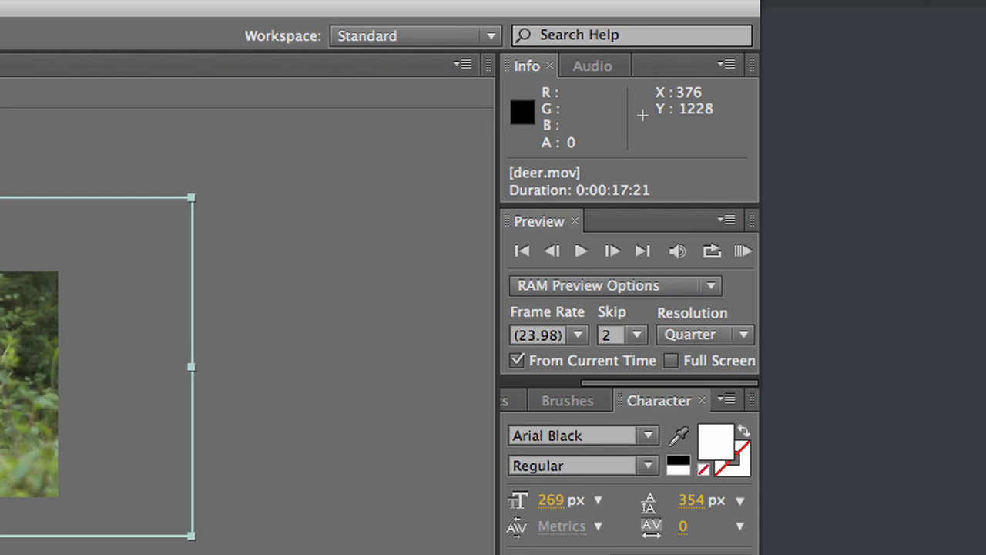
Step: Run a RAM preview of the Deer composition, then stop playback
left_click(581, 250)
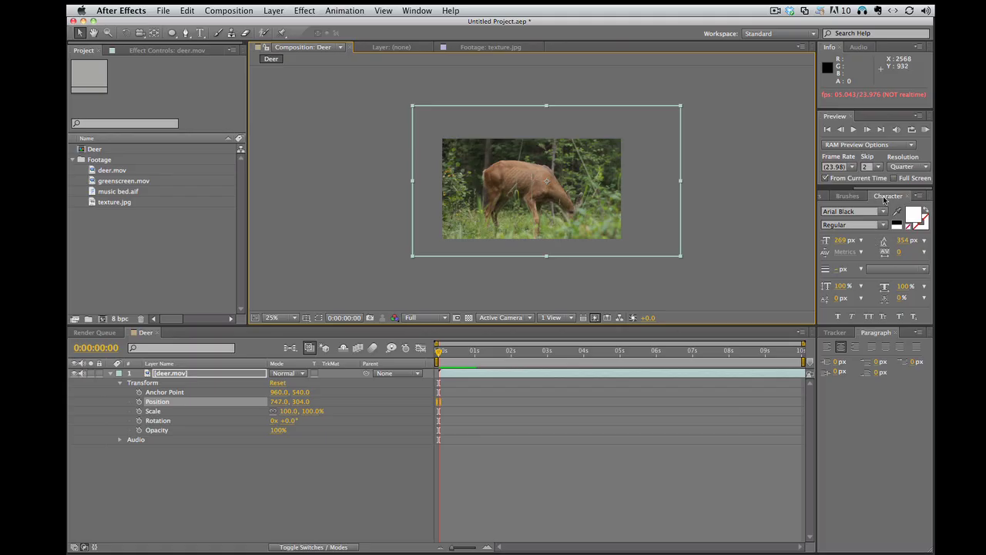
left_click(925, 129)
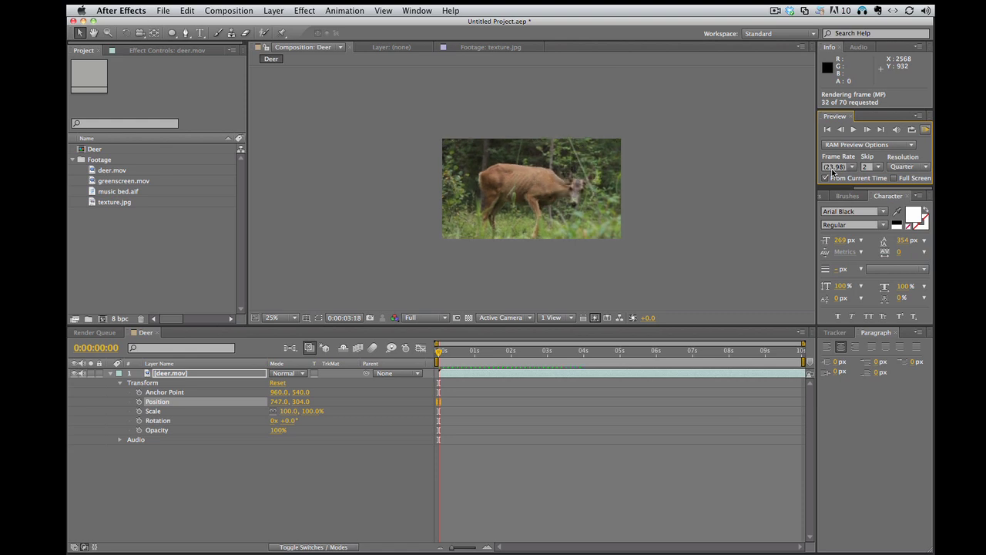
key("space")
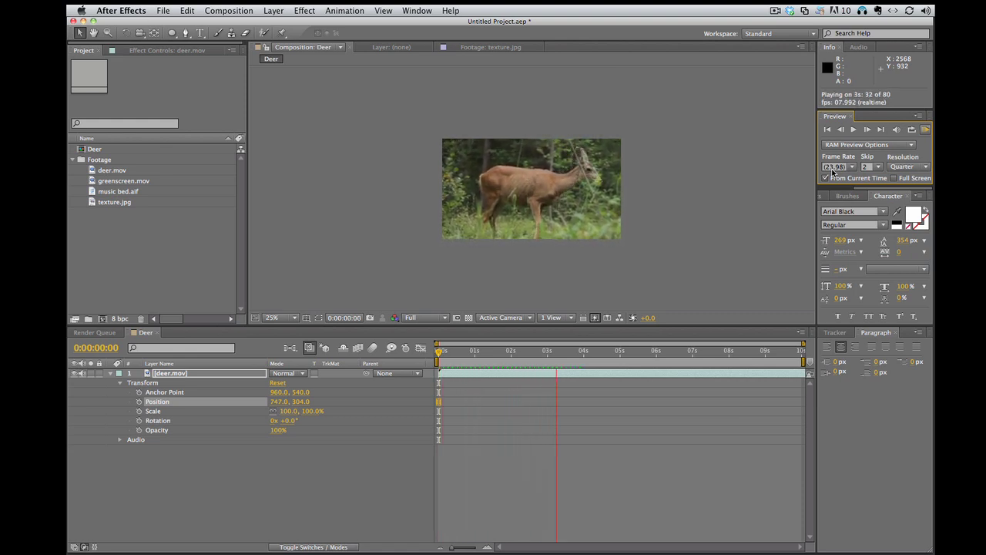
key("space")
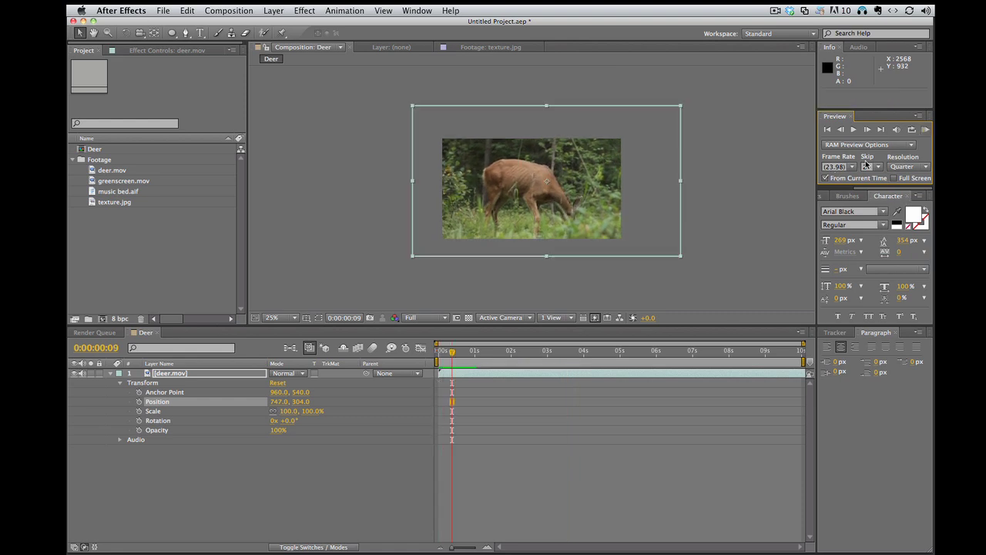
Step: Set the RAM preview to Full resolution with Skip 0
left_click(909, 167)
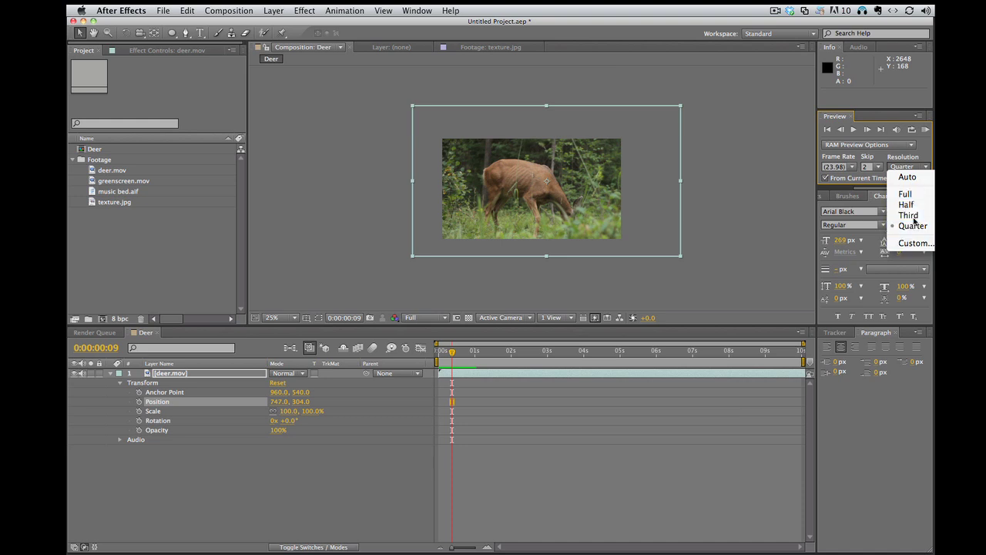
left_click(907, 195)
left_click(879, 167)
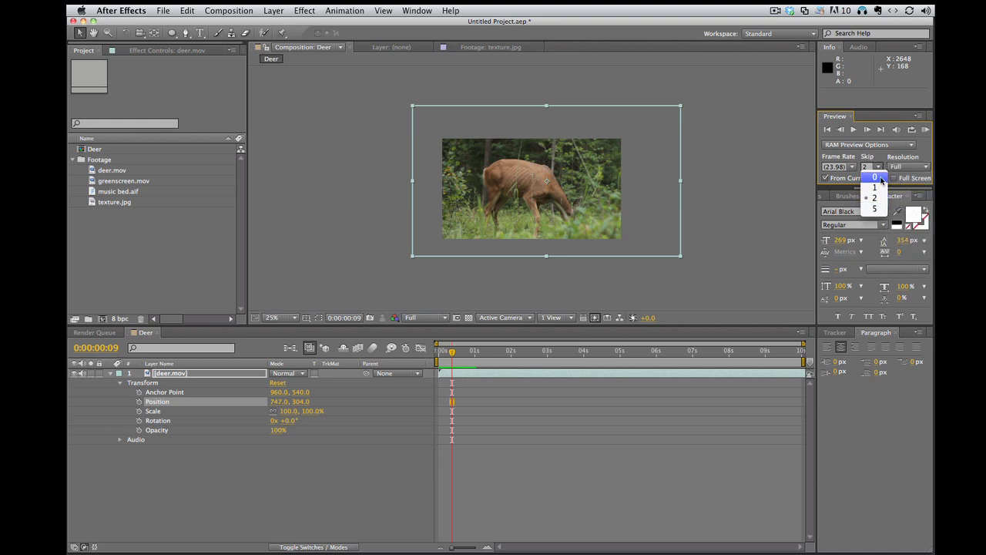
left_click(876, 177)
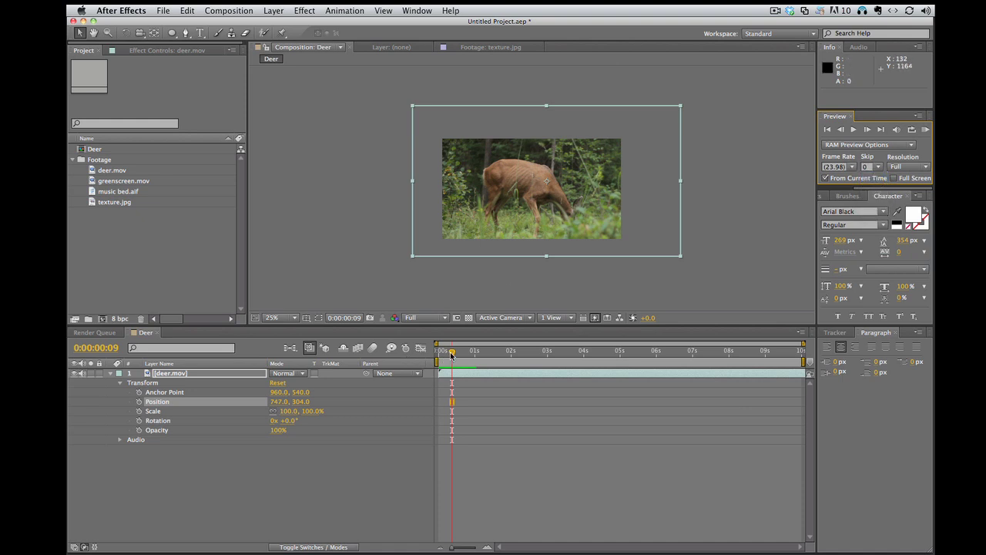
Step: Play a full-resolution RAM preview of the deer clip from the start, stopping at 0:00:01:01
left_click_drag(453, 352, 438, 355)
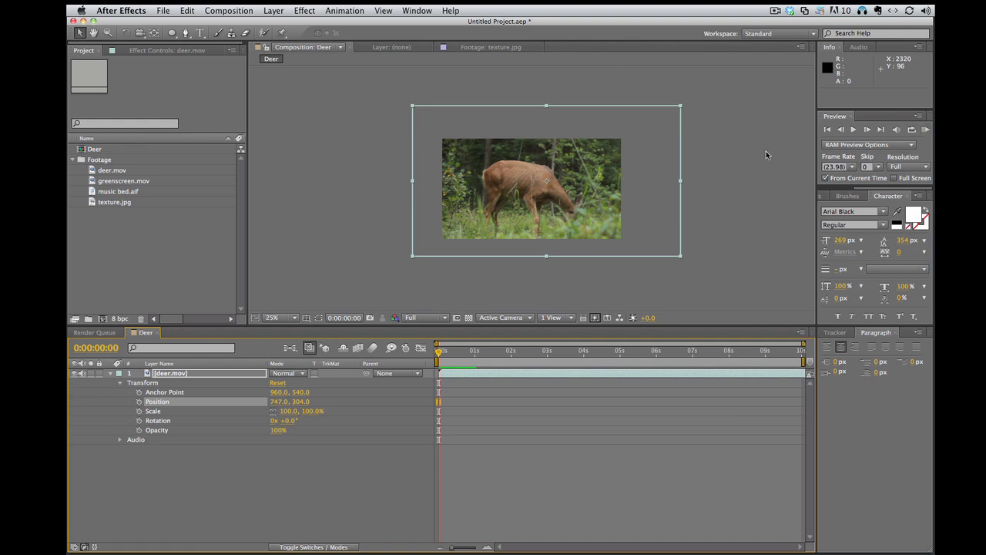
key("KP_0")
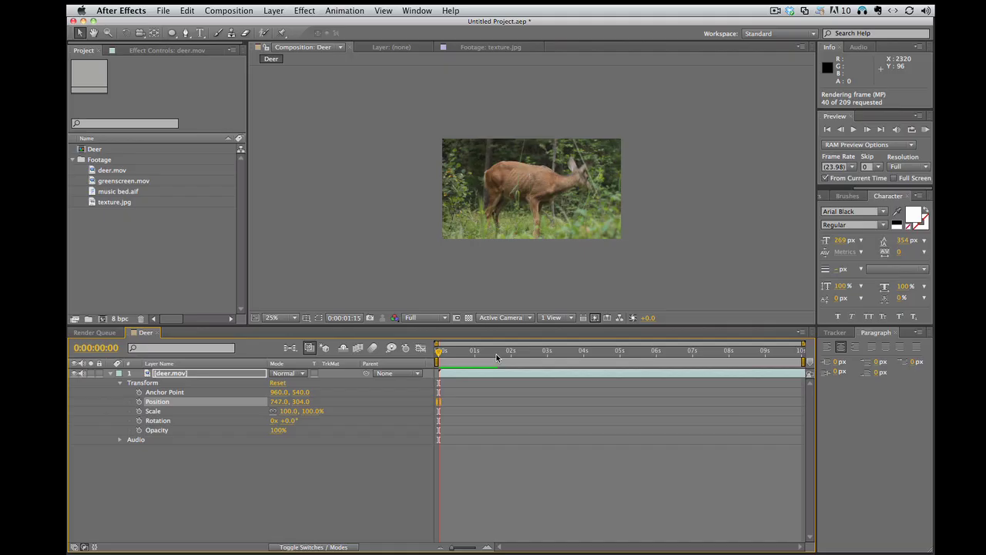
key("space")
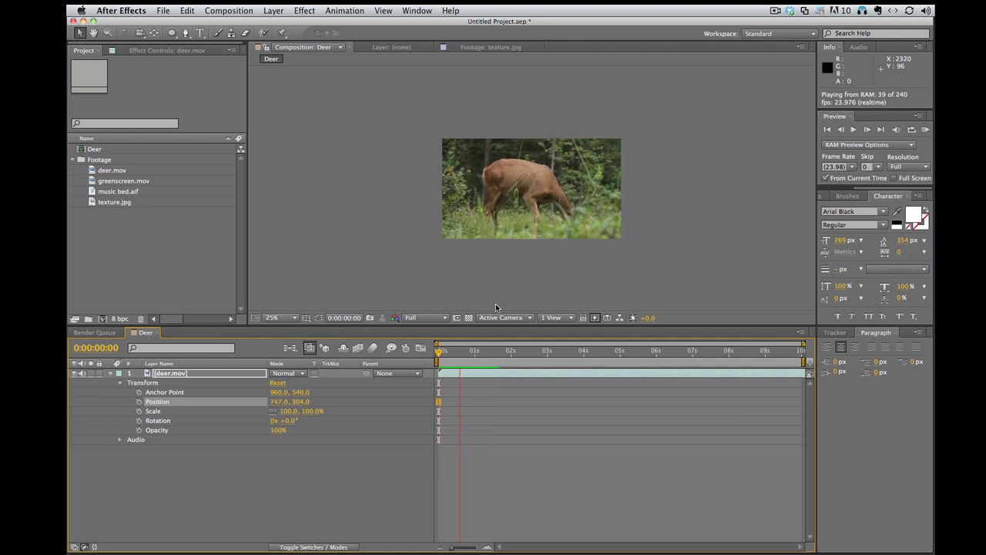
key("space")
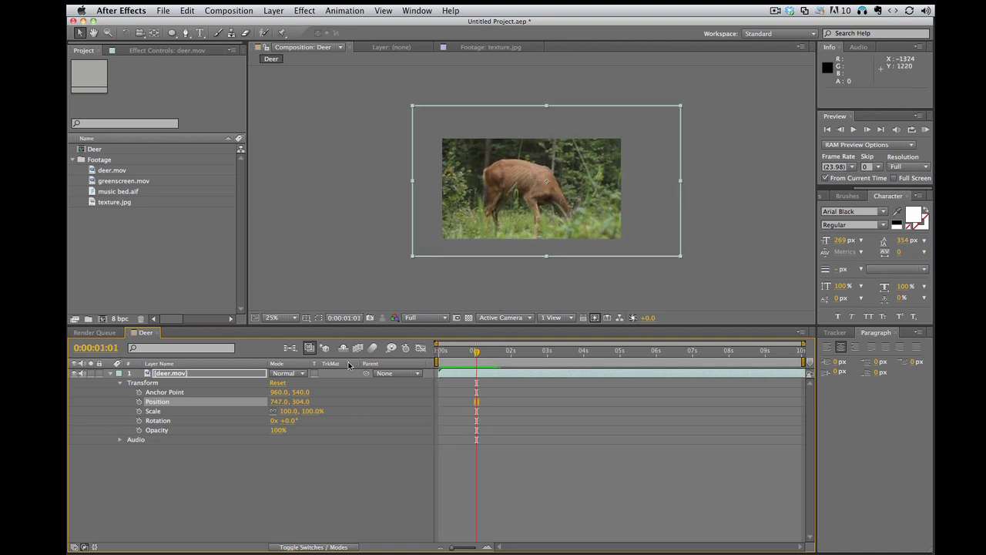
Step: Apply Effect > Color Correction > Brightness & Contrast to the deer.mov layer
left_click(192, 375)
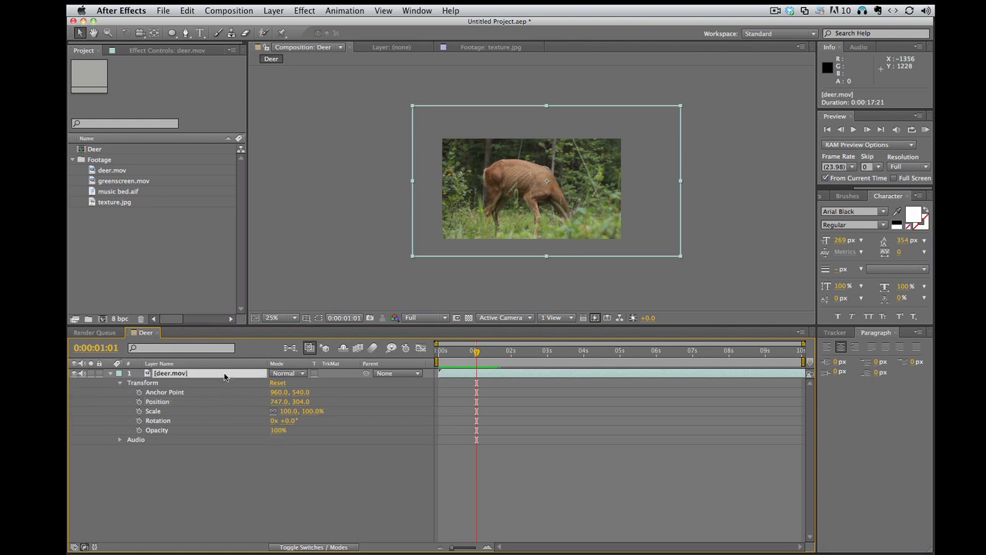
left_click(305, 11)
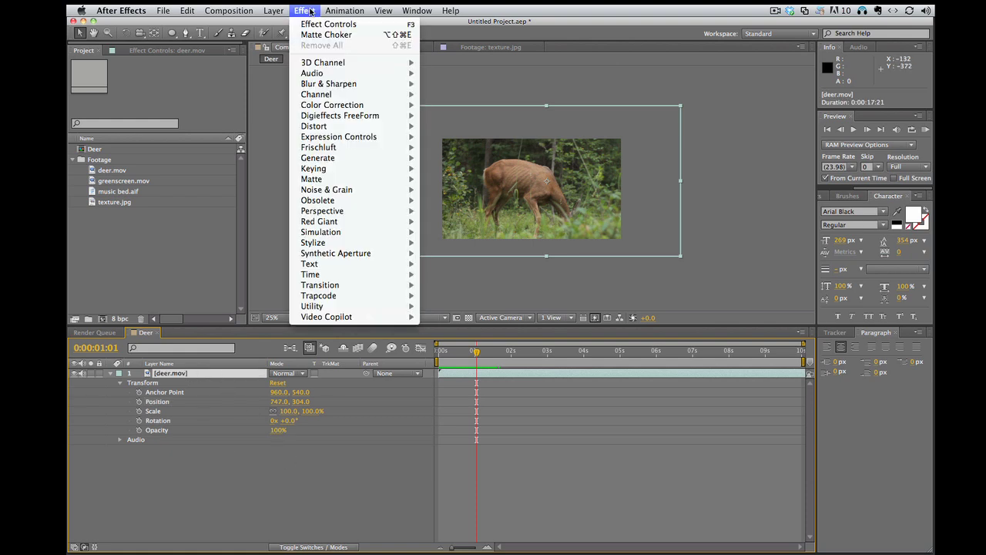
mouse_move(358, 106)
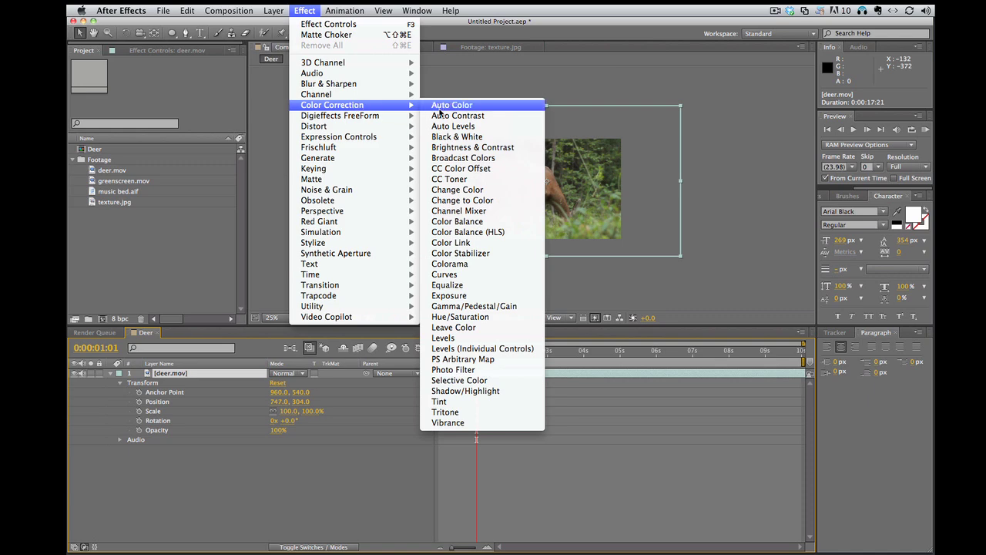
left_click(487, 148)
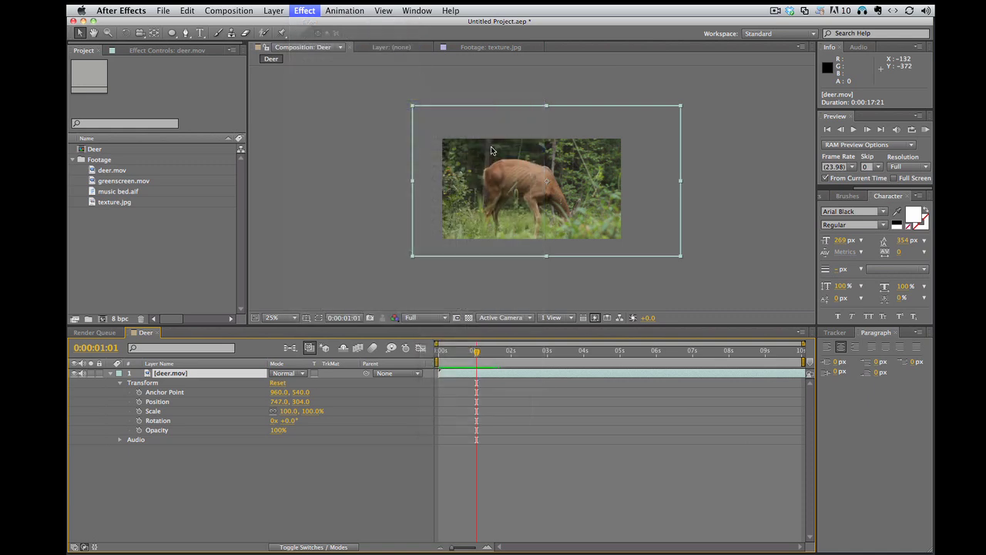
Step: Review the Brightness & Contrast settings in Effect Controls and the expanded timeline Effects group
left_click(91, 51)
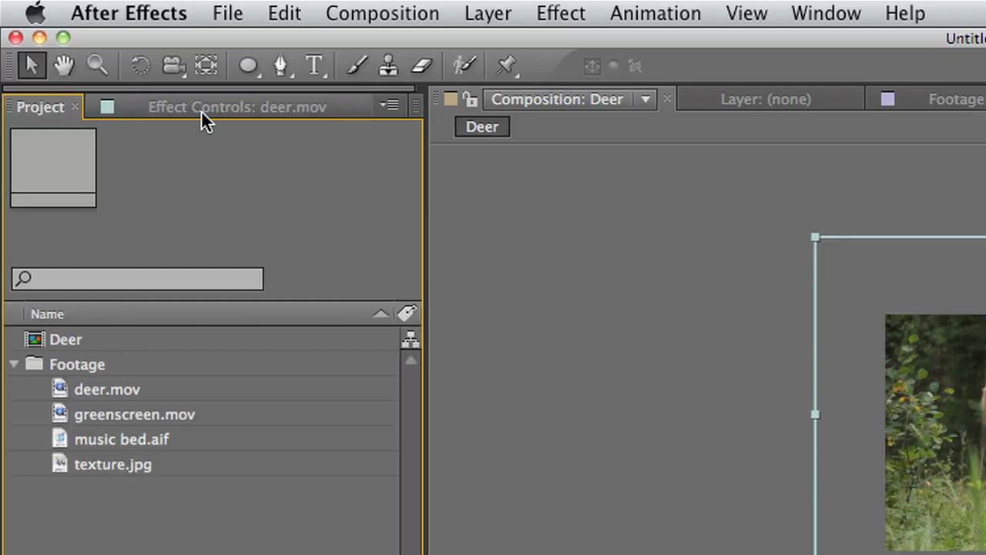
left_click(205, 108)
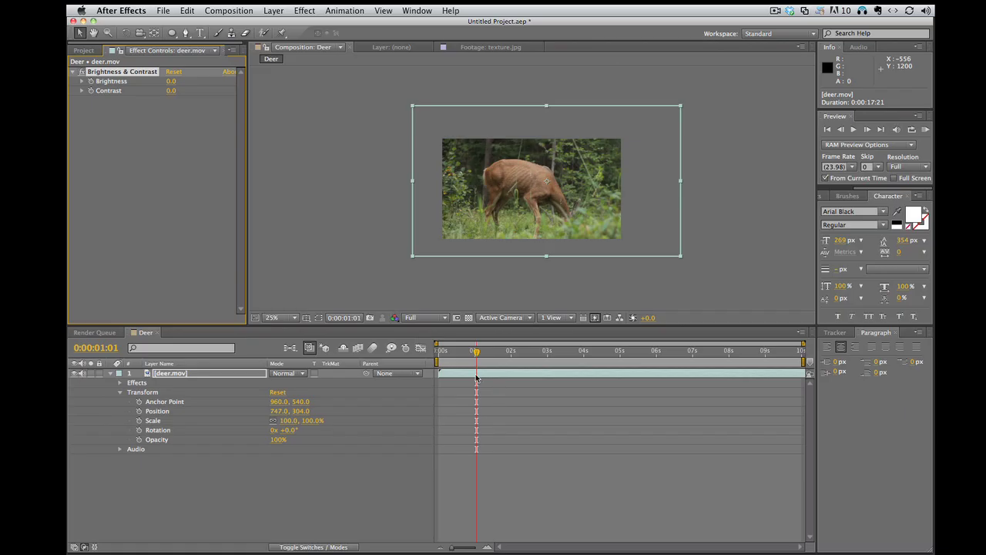
left_click(476, 376)
left_click(120, 383)
left_click(130, 392)
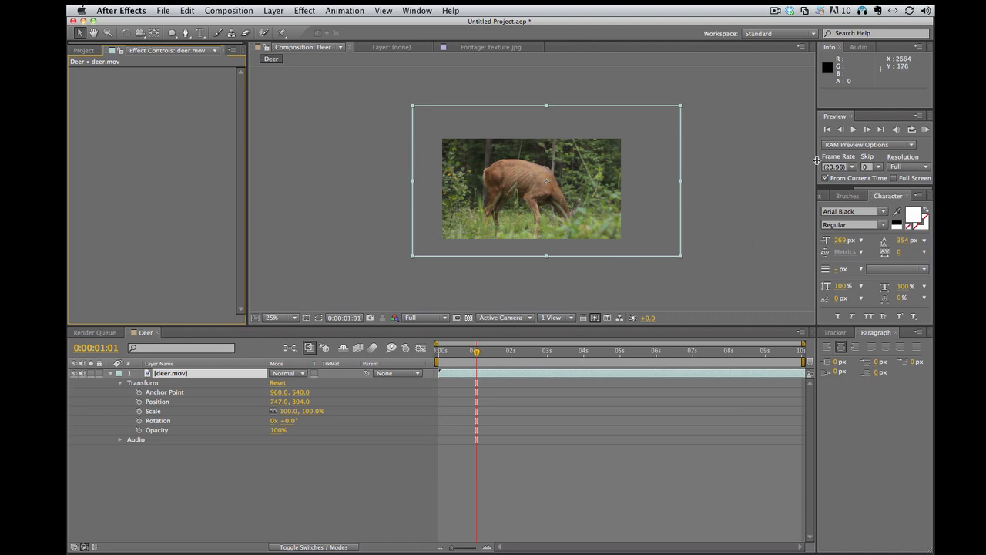
Step: Resize the panels for a narrower, shorter viewer, wider right-hand panels and a taller timeline
left_click_drag(817, 160, 646, 167)
left_click_drag(244, 212, 269, 194)
mouse_move(332, 326)
left_mouse_down()
mouse_move(328, 260)
mouse_move(341, 316)
left_mouse_up()
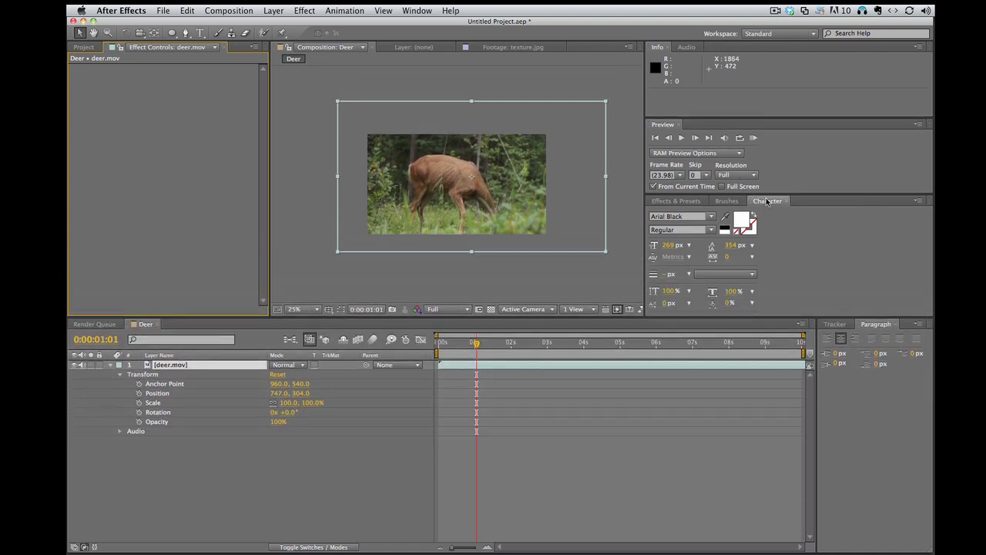
Step: Regroup the Character and Effects & Presets panels, docking Character beside Preview
left_click_drag(767, 203, 767, 133)
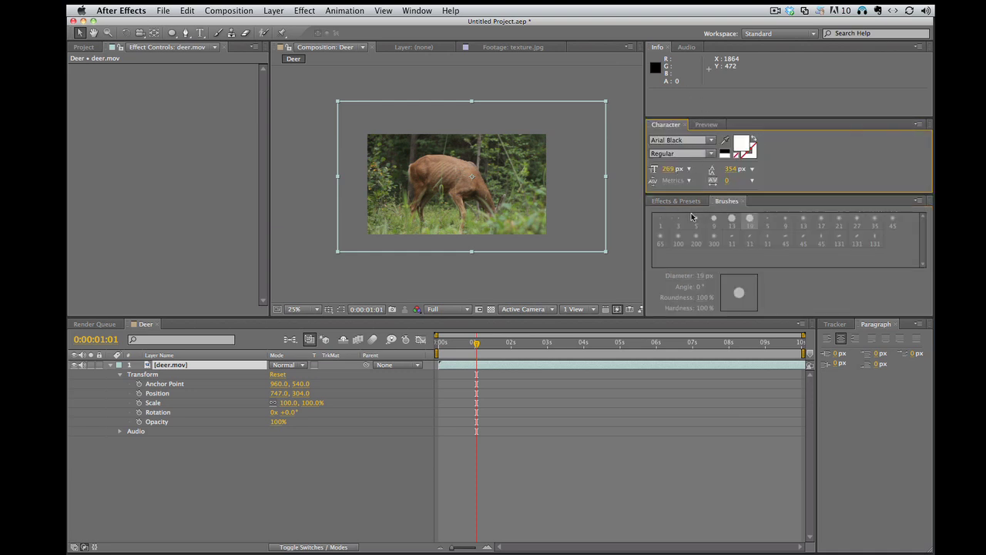
mouse_move(672, 204)
left_mouse_down()
mouse_move(816, 218)
mouse_move(910, 254)
left_mouse_up()
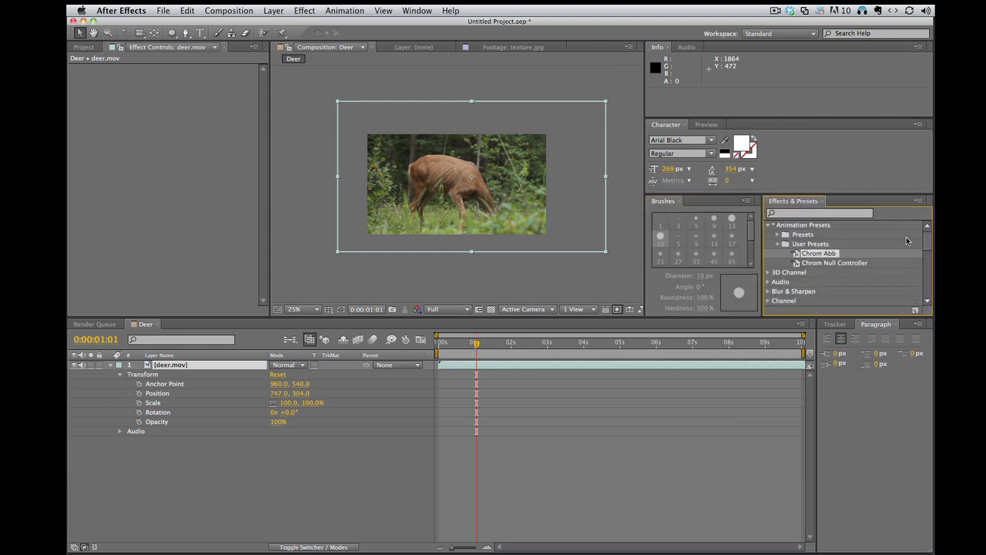
left_click_drag(688, 127, 925, 172)
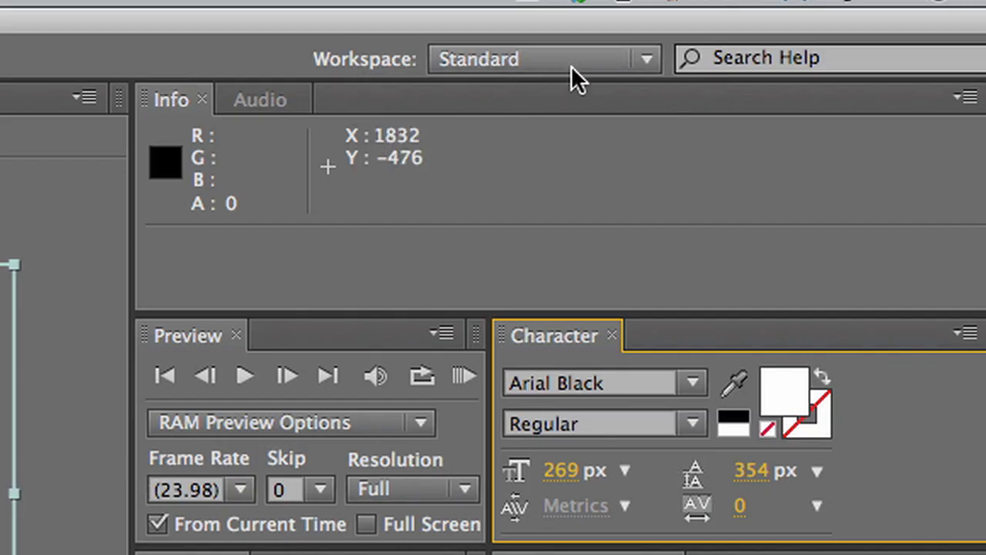
Step: Choose Reset "Standard" from the Workspace list and confirm with Yes
left_click(548, 58)
left_click(363, 59)
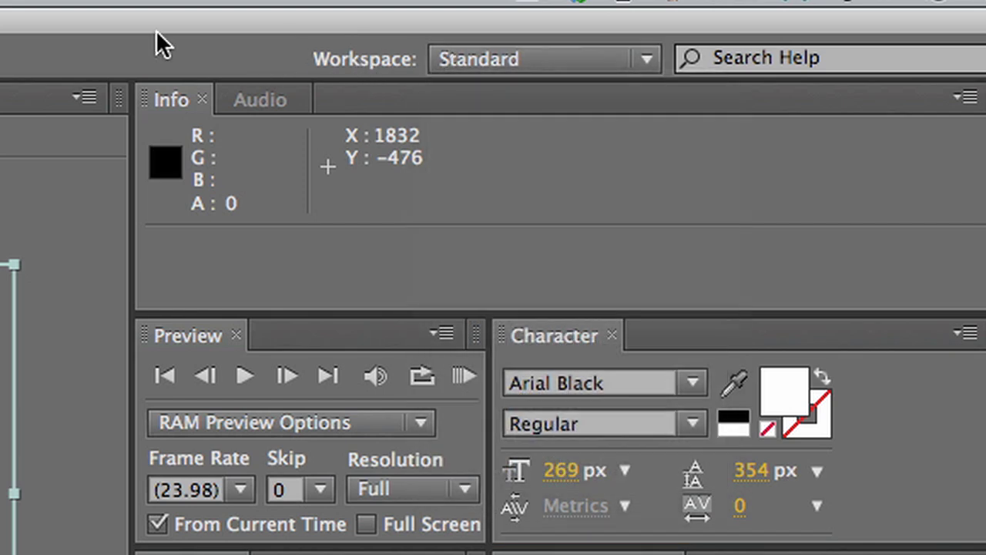
left_click(568, 56)
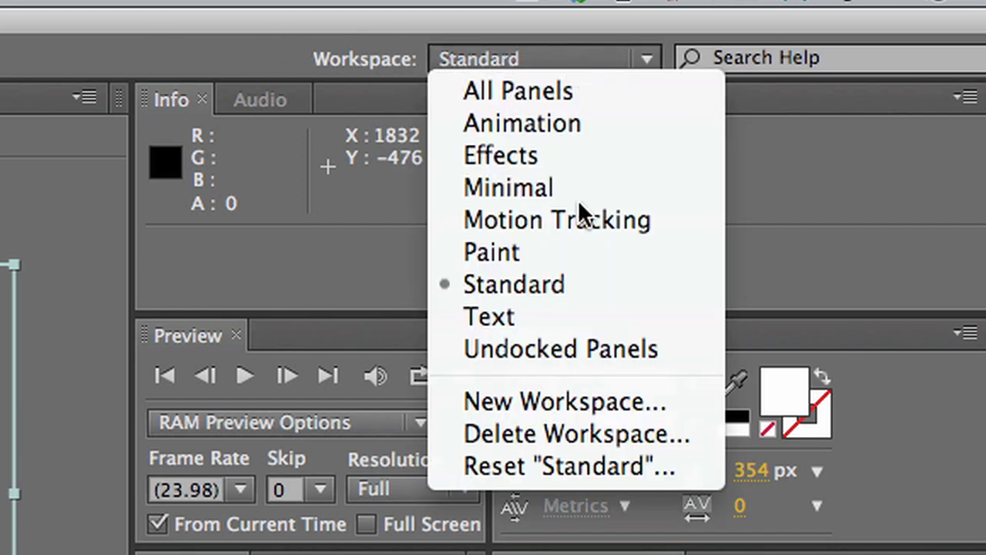
left_click(572, 466)
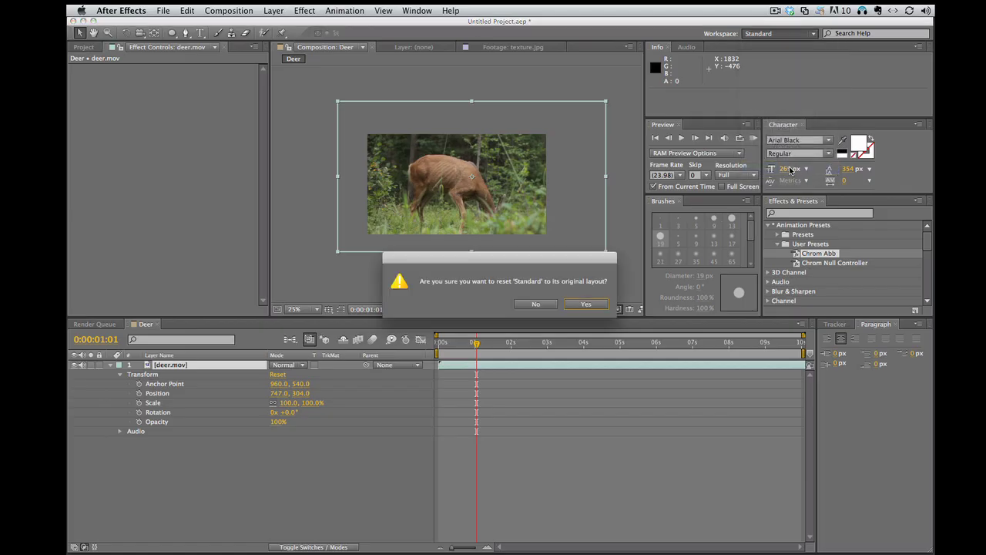
left_click(583, 305)
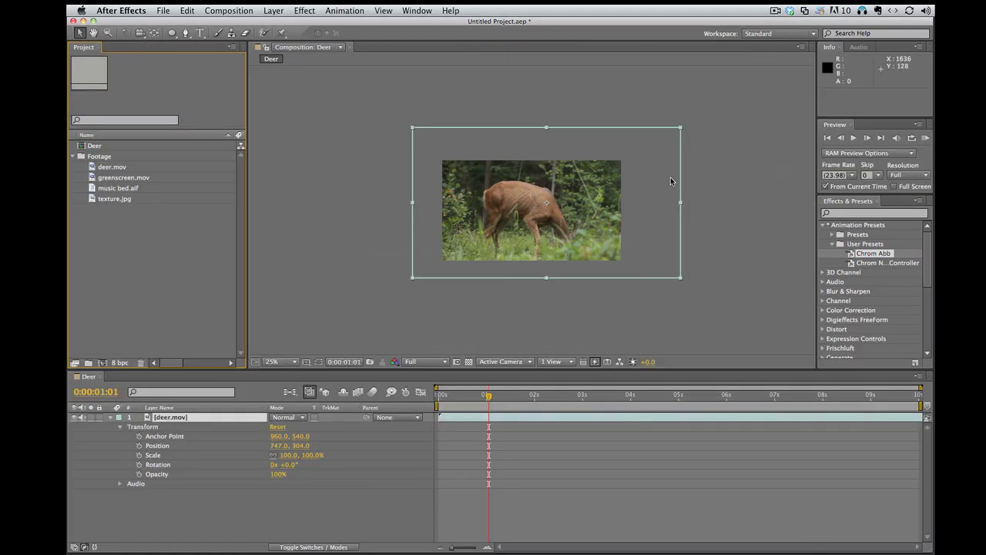
left_click(794, 33)
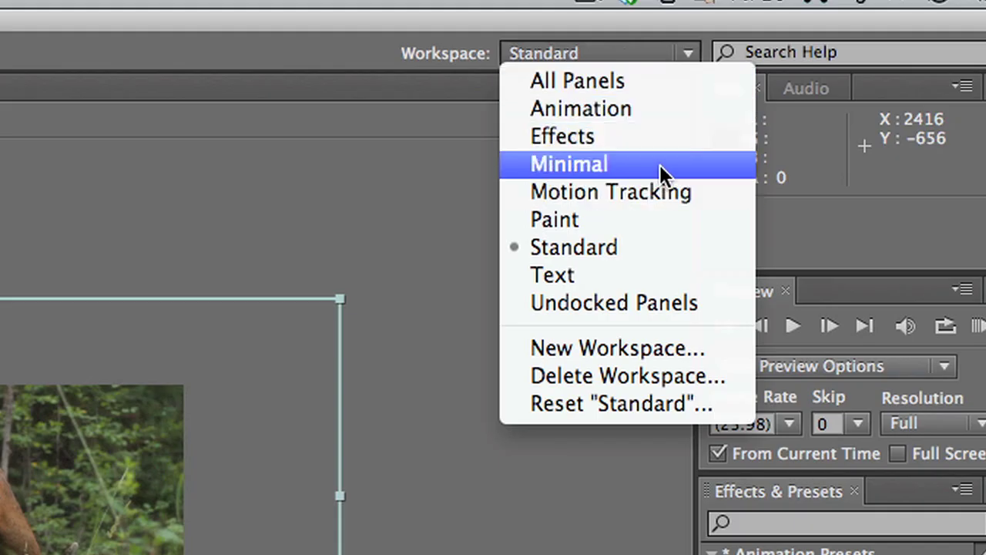
left_click(626, 114)
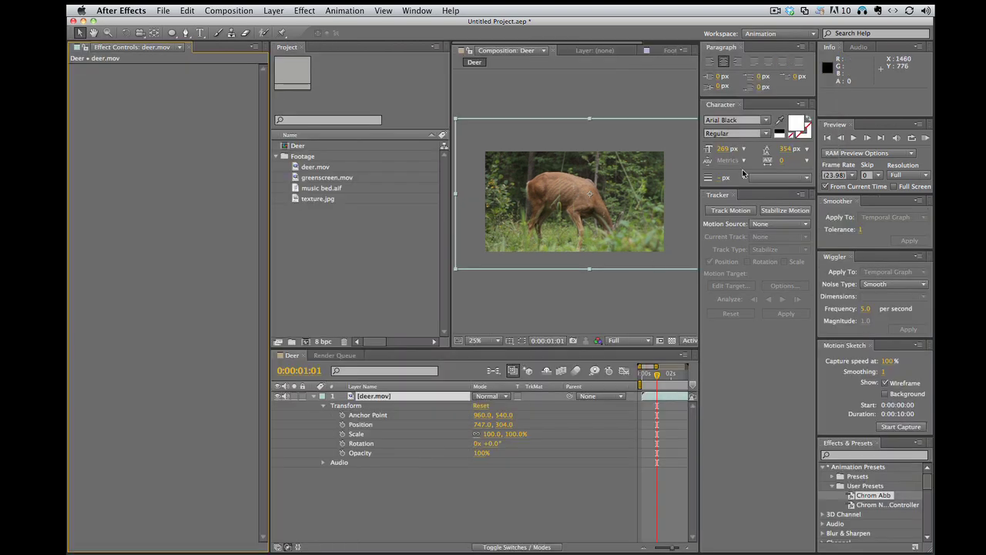
left_click(783, 34)
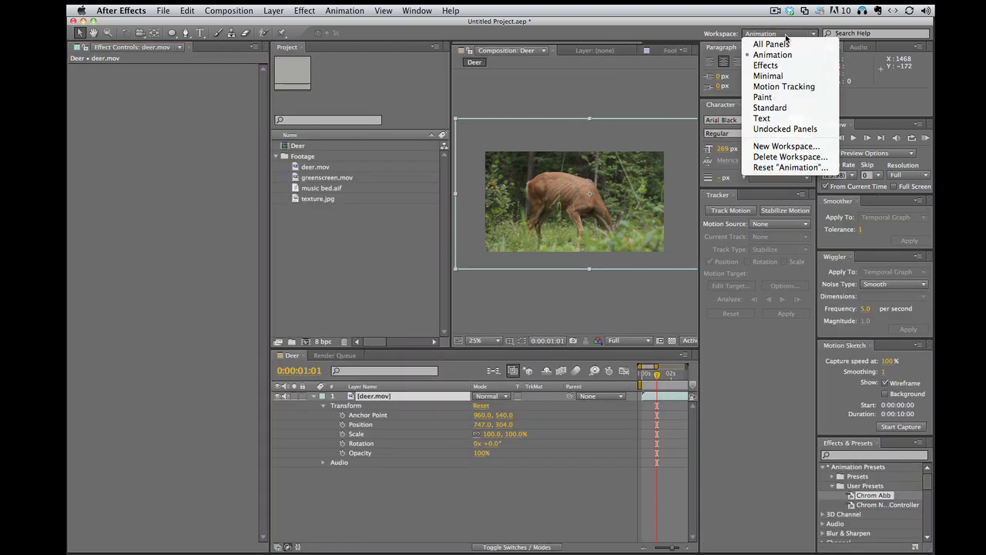
left_click(780, 67)
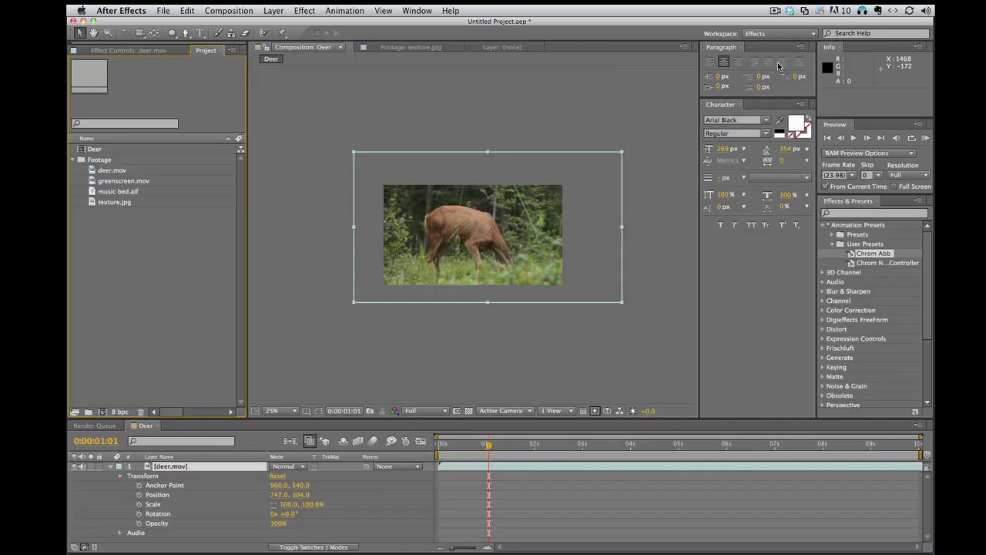
left_click(789, 34)
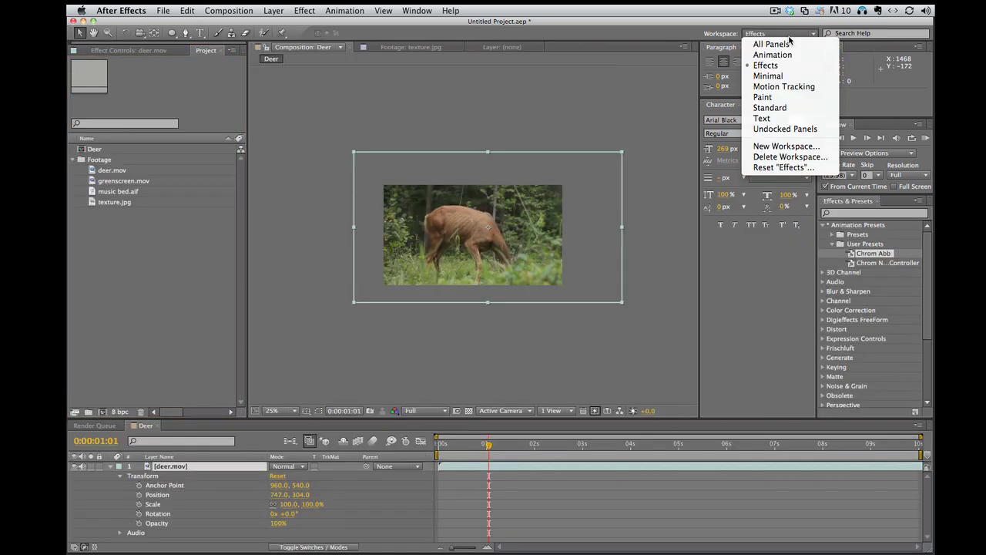
left_click(783, 98)
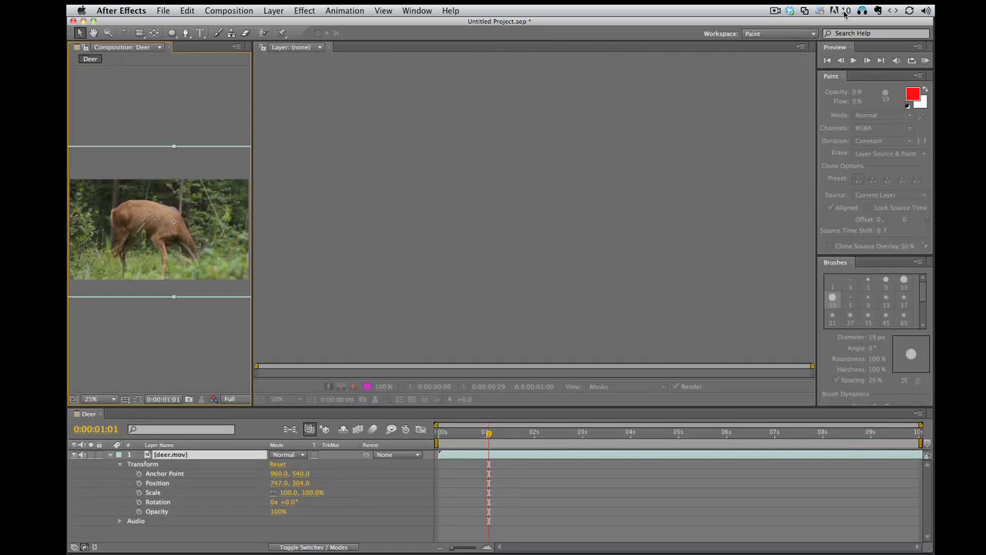
left_click(816, 33)
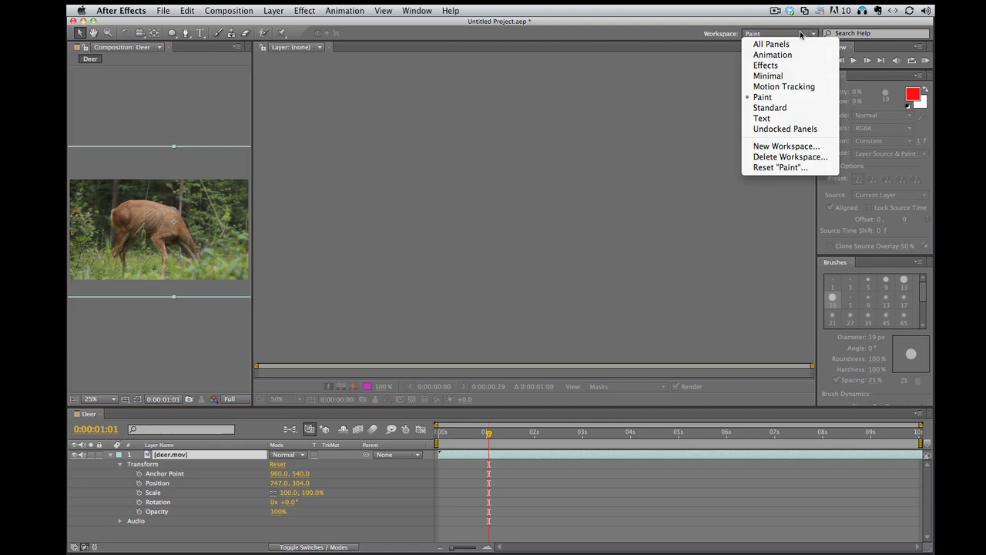
left_click(793, 109)
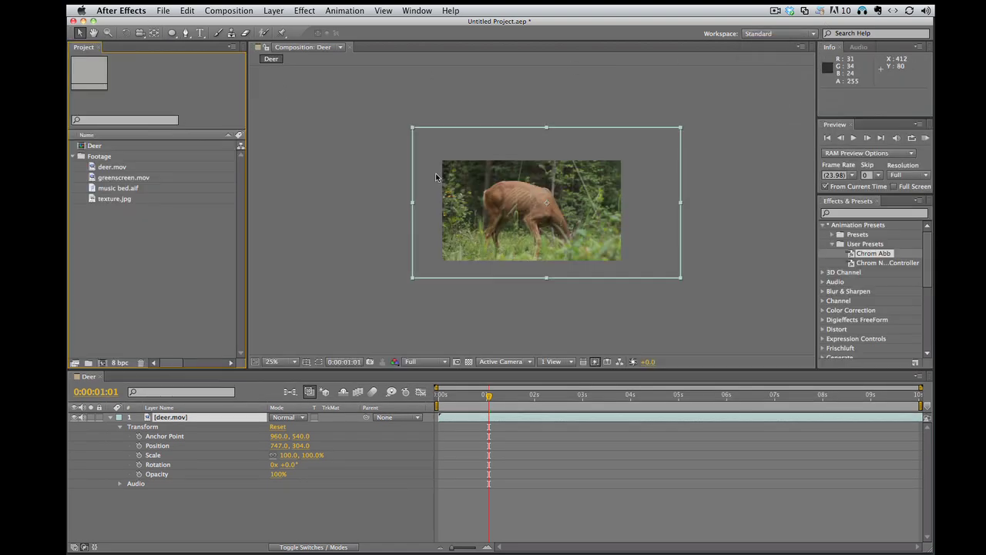
left_click(785, 39)
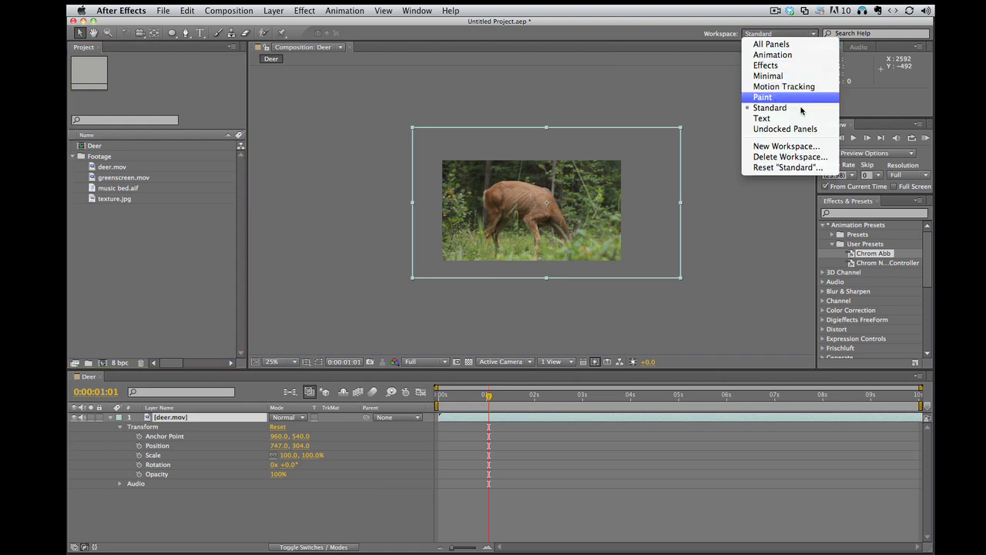
left_click(766, 148)
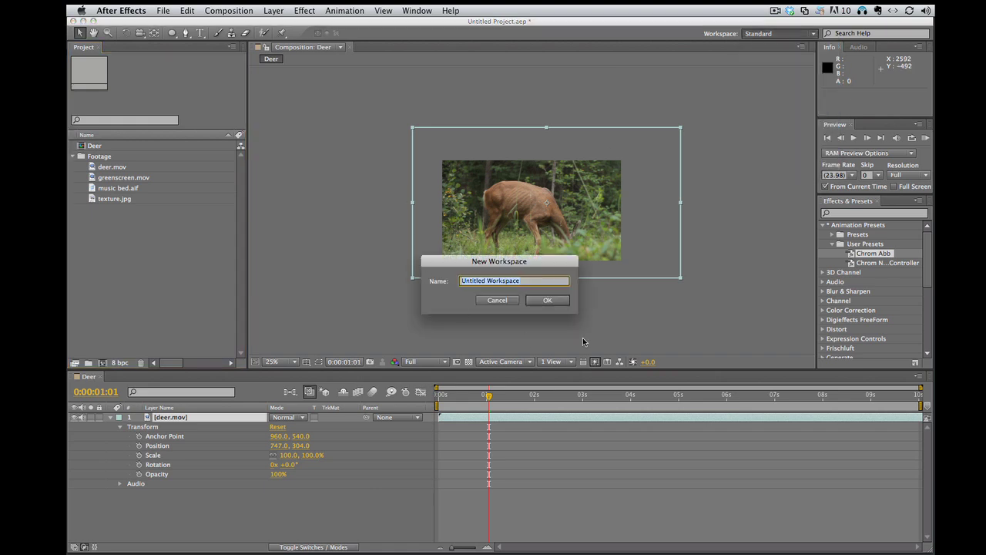
left_click(495, 302)
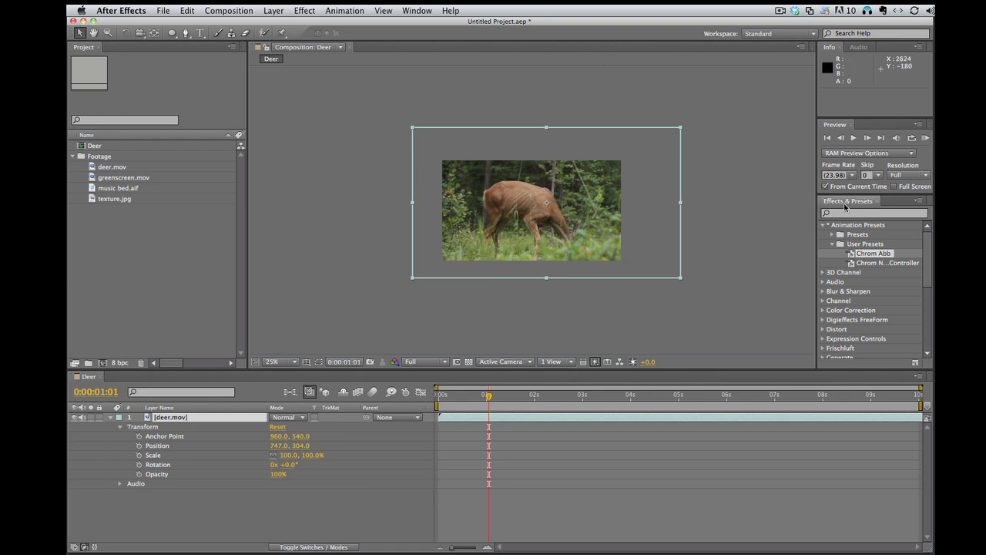
left_click(822, 225)
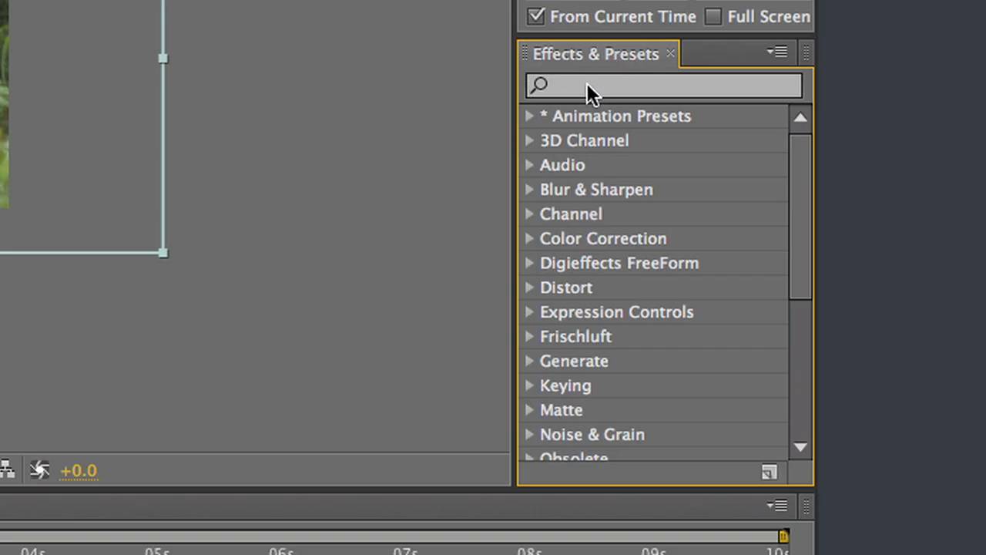
left_click(587, 86)
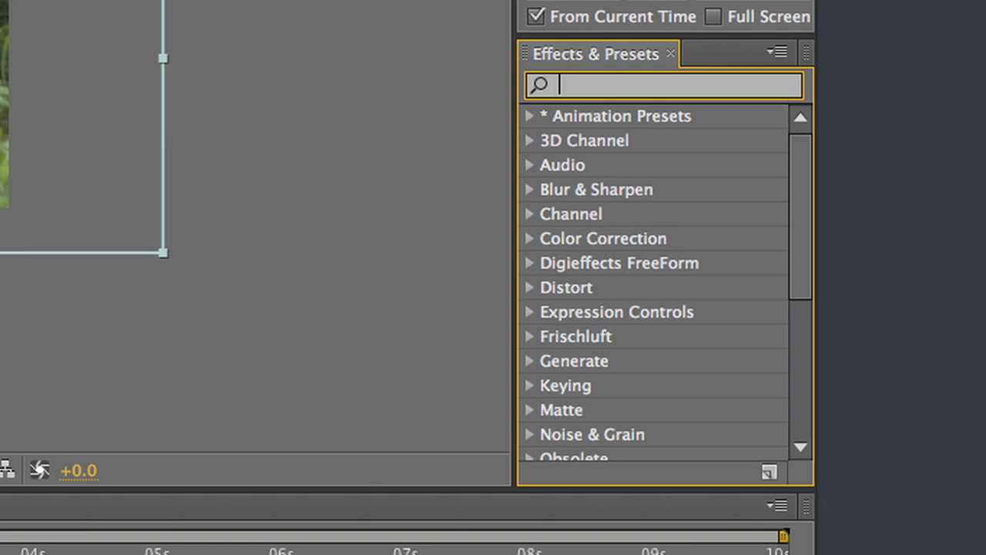
type("blur")
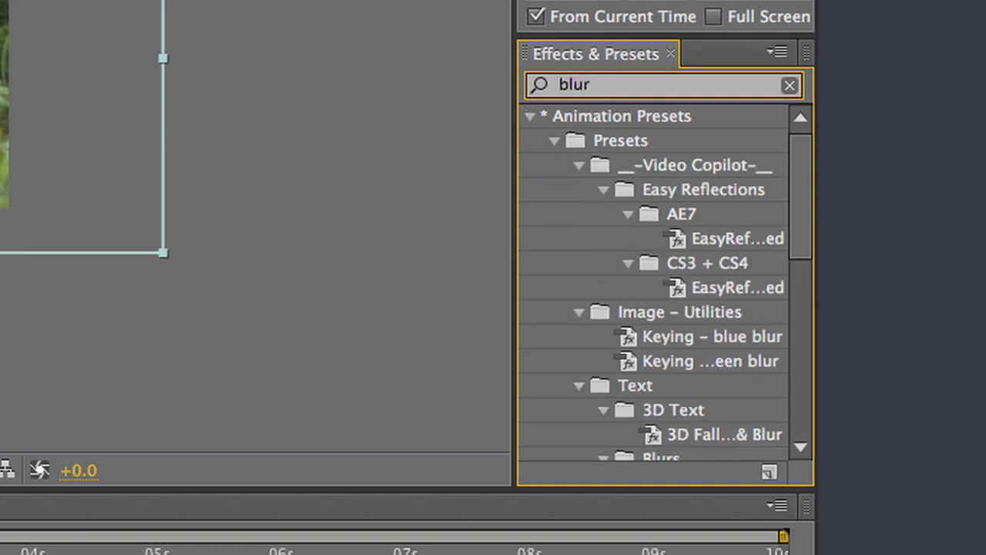
scroll(578, 150, "down", 5)
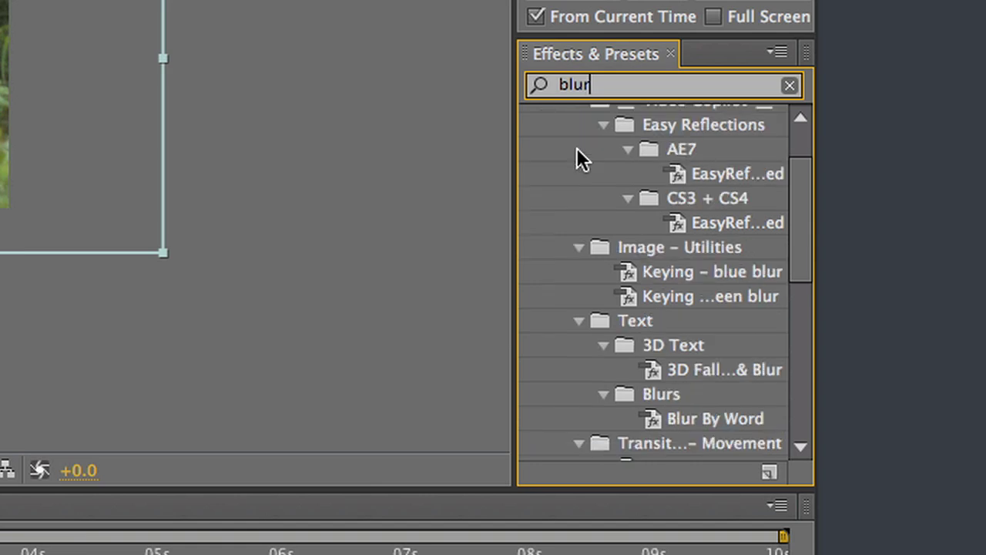
scroll(655, 181, "down", 13)
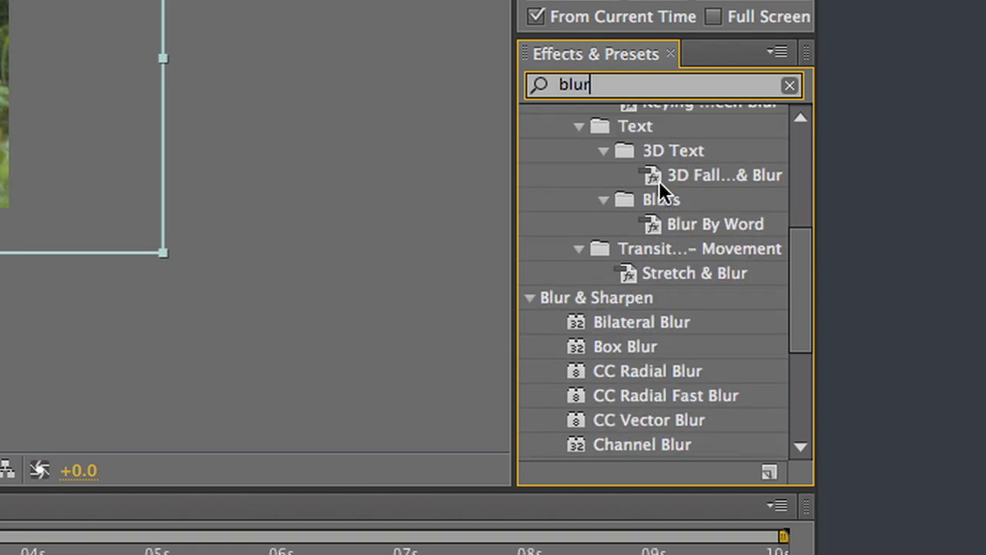
scroll(657, 181, "down", 1)
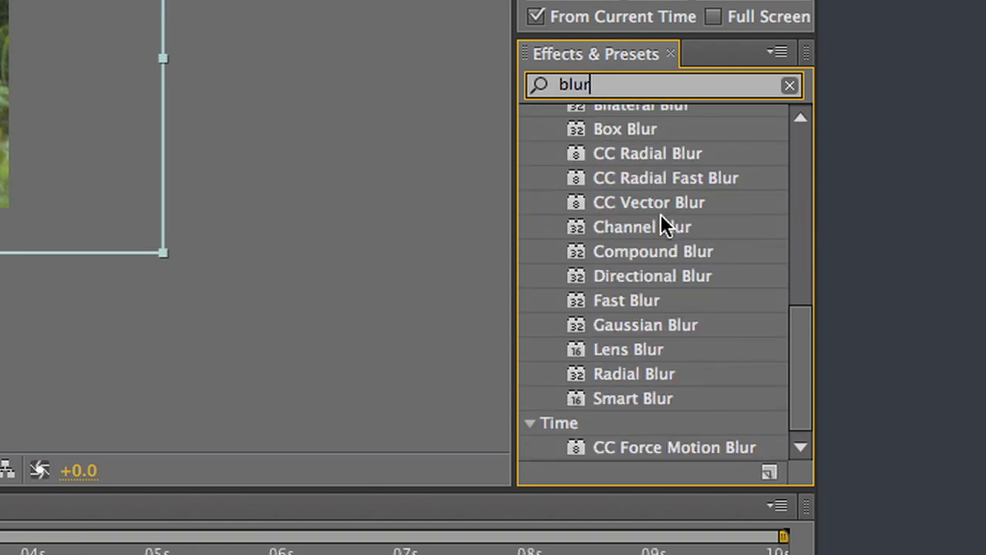
left_click(791, 85)
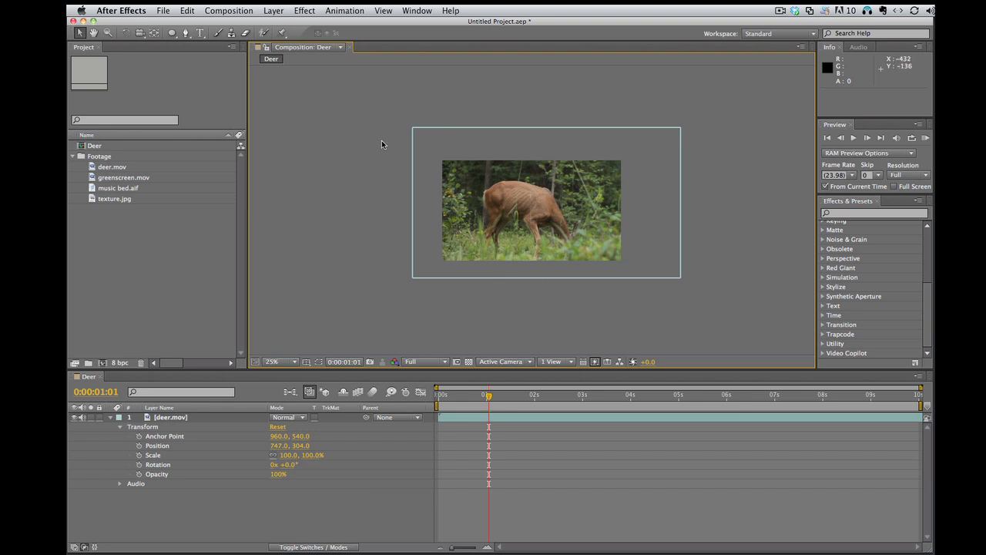
Step: Toggle panel maximization with the ` key and zoom into the composition view
key("grave")
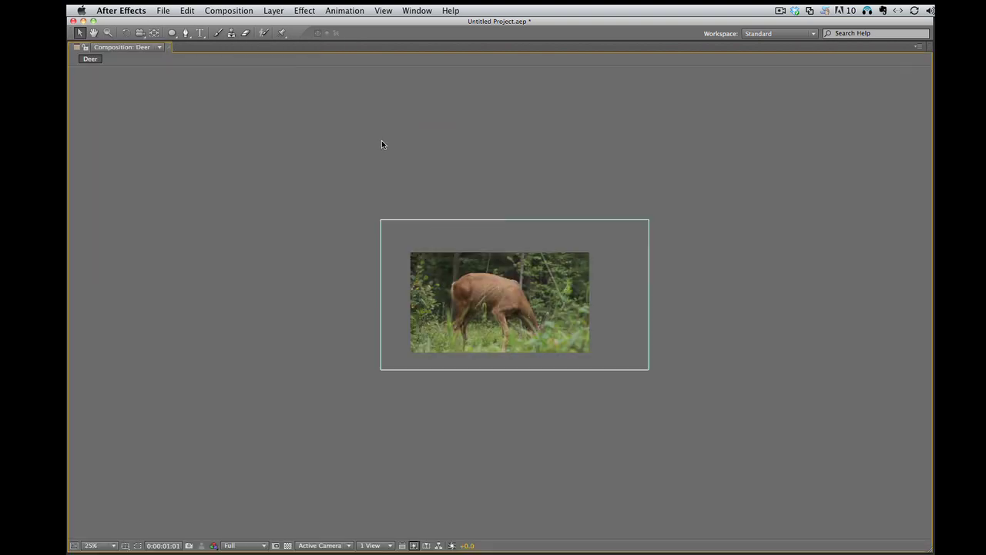
key("grave")
key("grave")
key("grave")
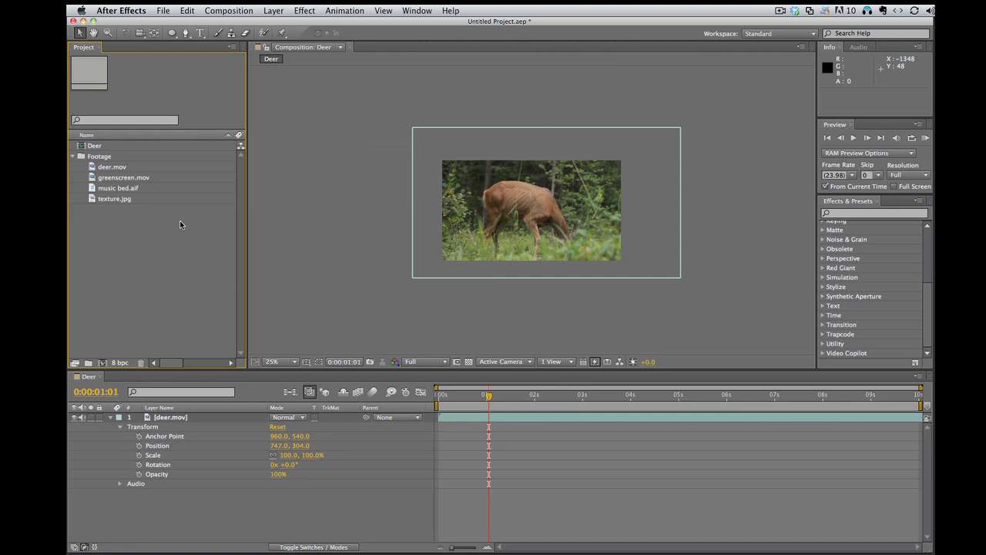
key("grave")
key("grave")
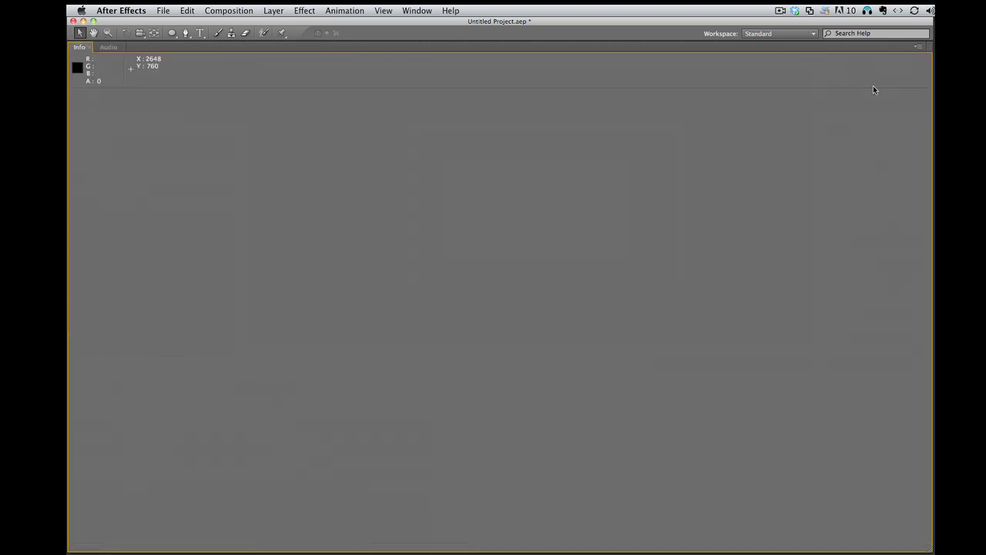
key("grave")
key("grave")
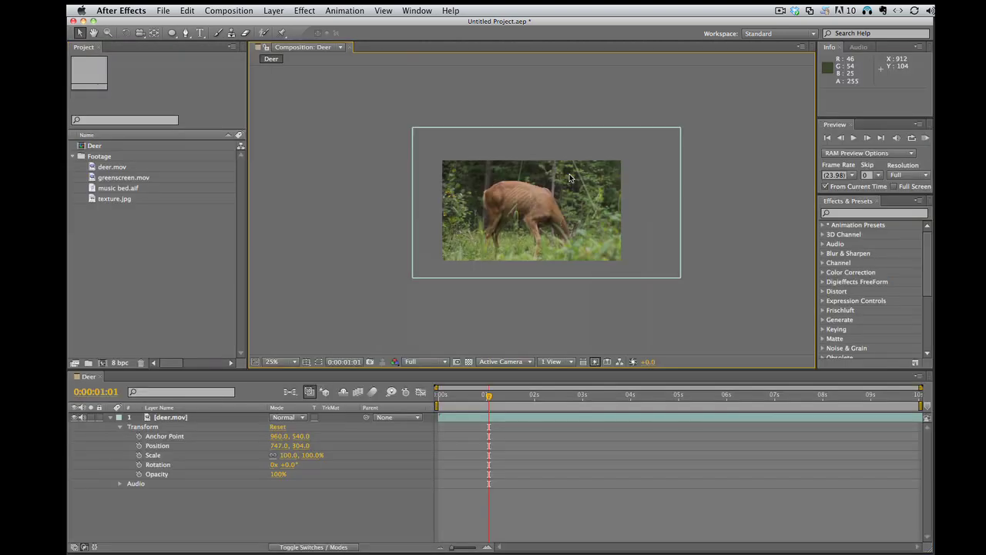
scroll(469, 224, "up", 8)
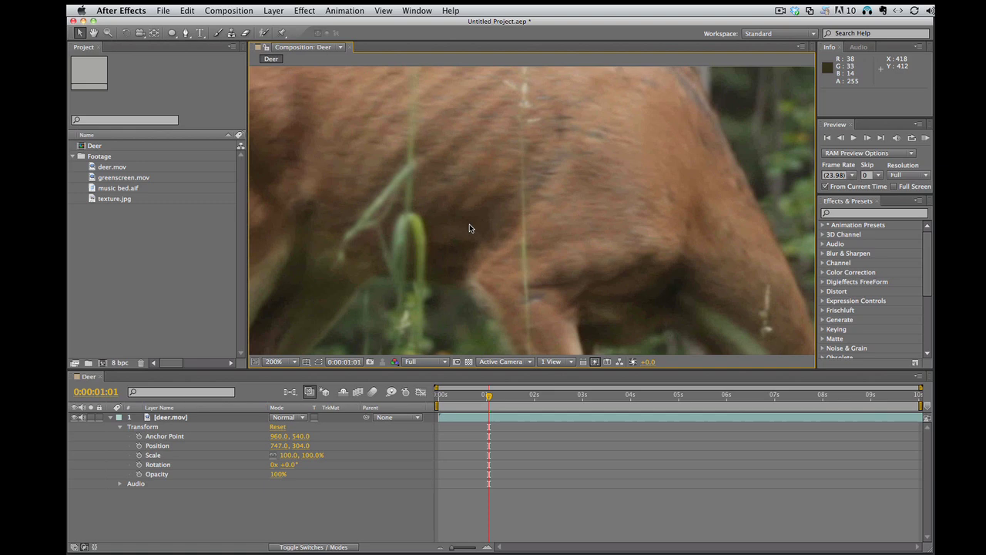
Step: Set the composition viewer to 100%, restore the panels, then set 50% magnification
key("grave")
key("slash")
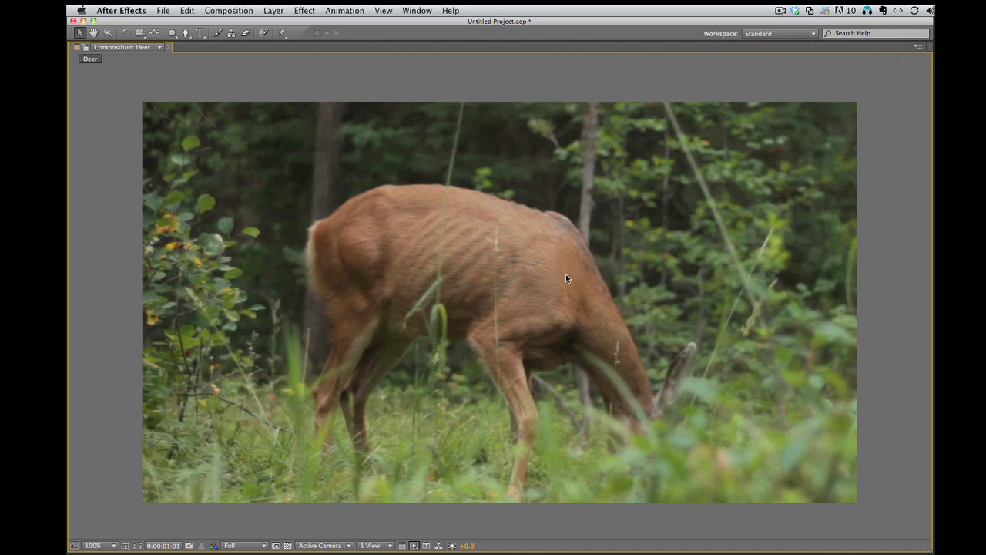
key("grave")
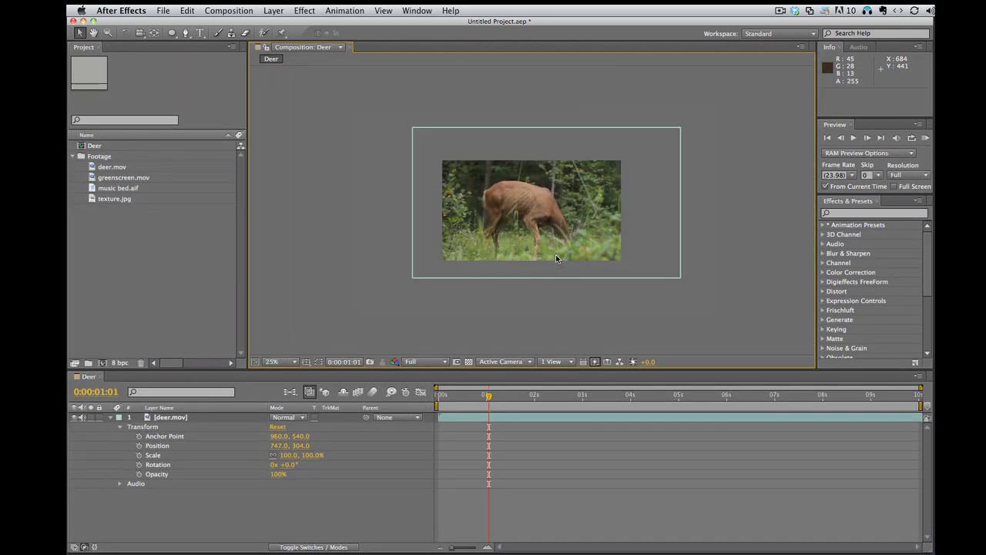
key("period")
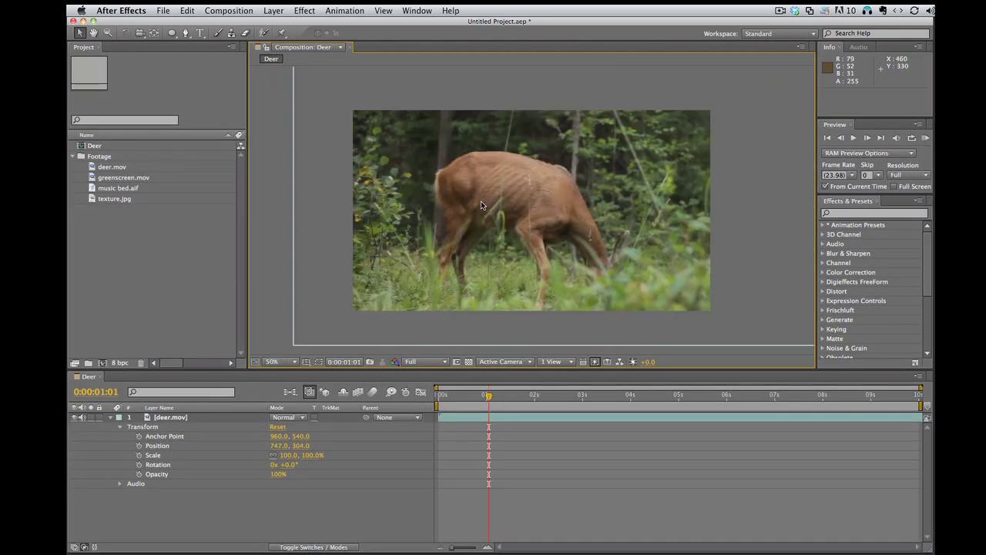